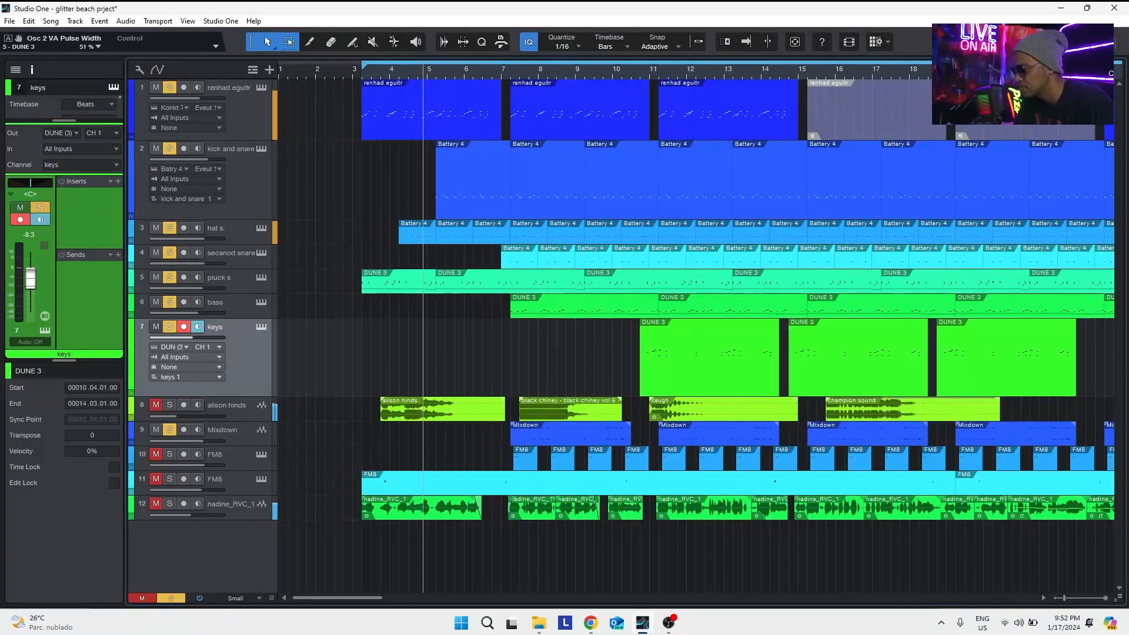
# Bring both FM8 tracks into the soloed playback and select the FM8 track 10.
pyautogui.click(157, 457)
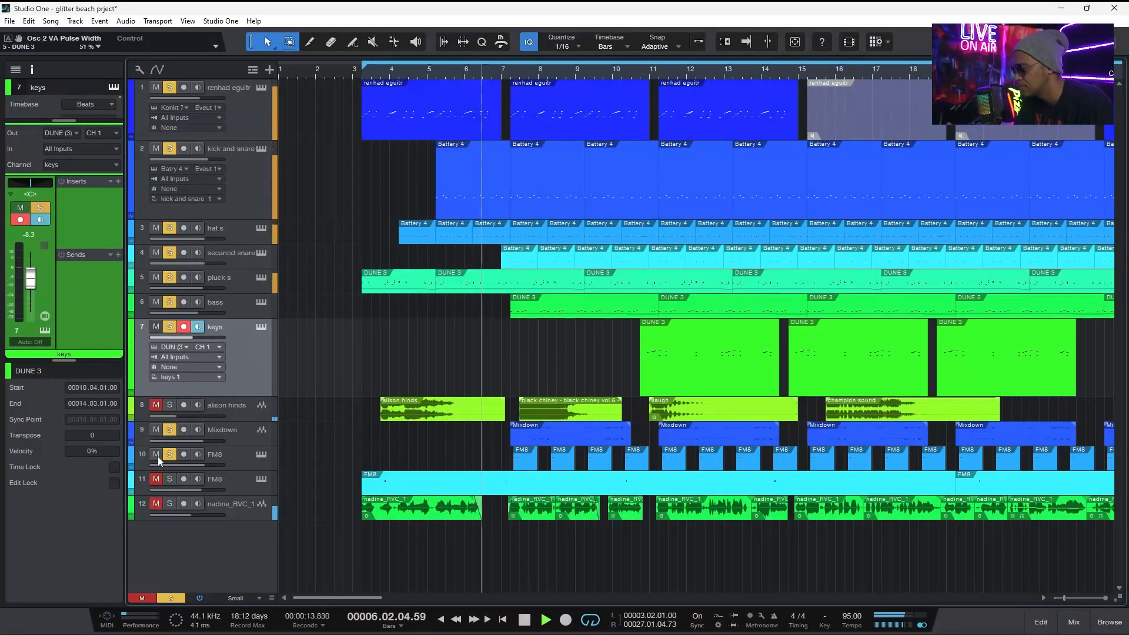
pyautogui.click(157, 481)
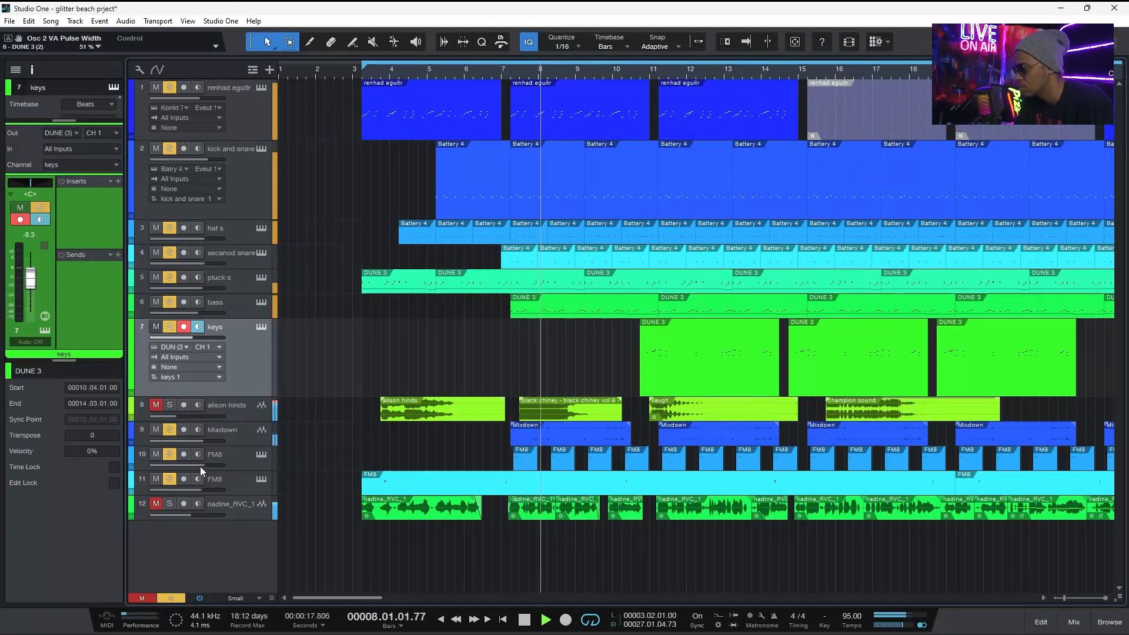
pyautogui.click(234, 456)
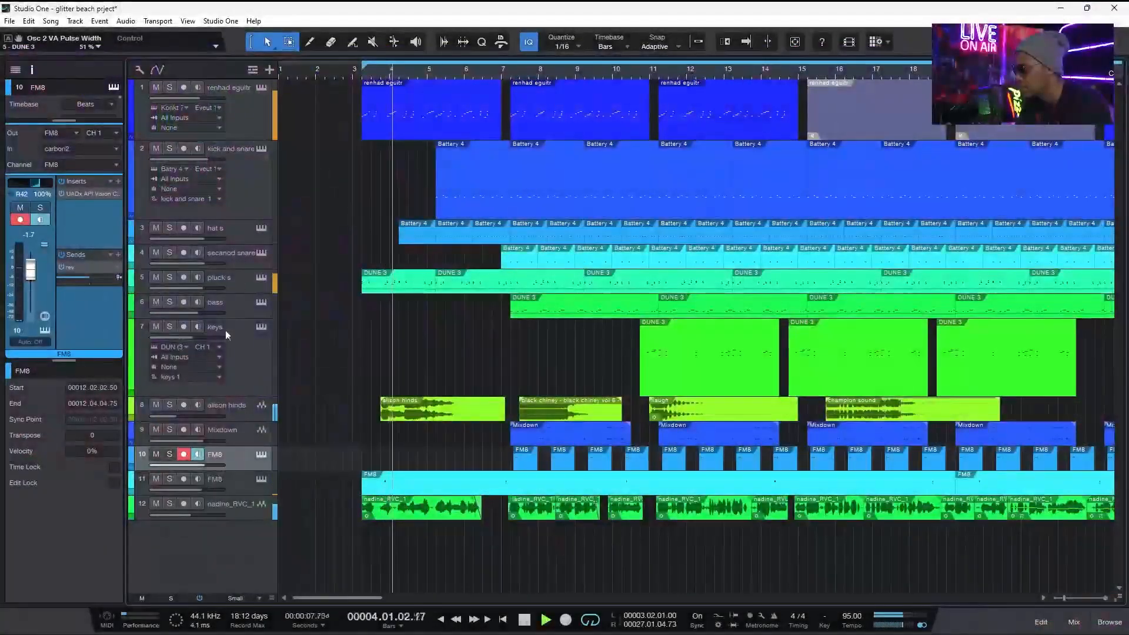
# Mute audio track 8, and select and enlarge the vocal track 12.
pyautogui.click(157, 405)
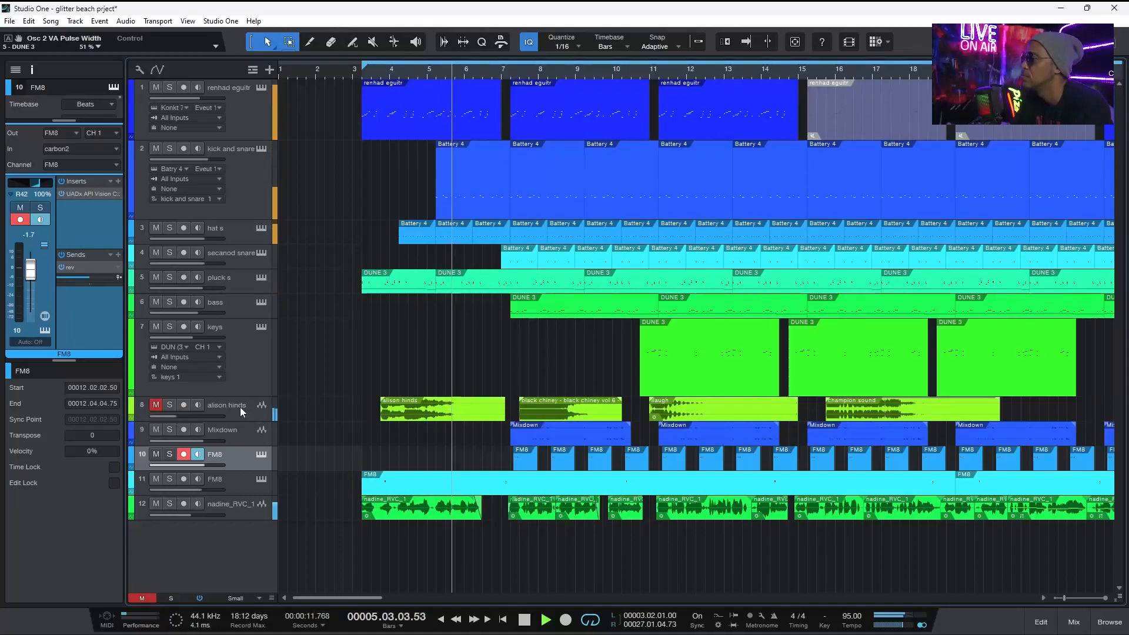
pyautogui.click(249, 505)
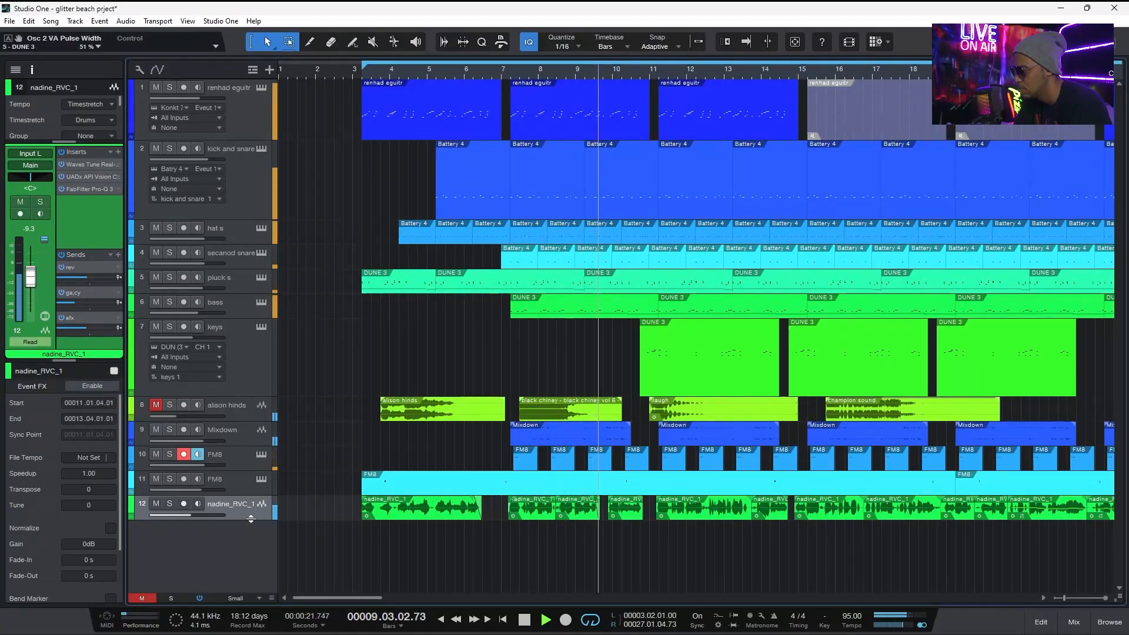
pyautogui.moveTo(256, 520); pyautogui.dragTo(254, 558)
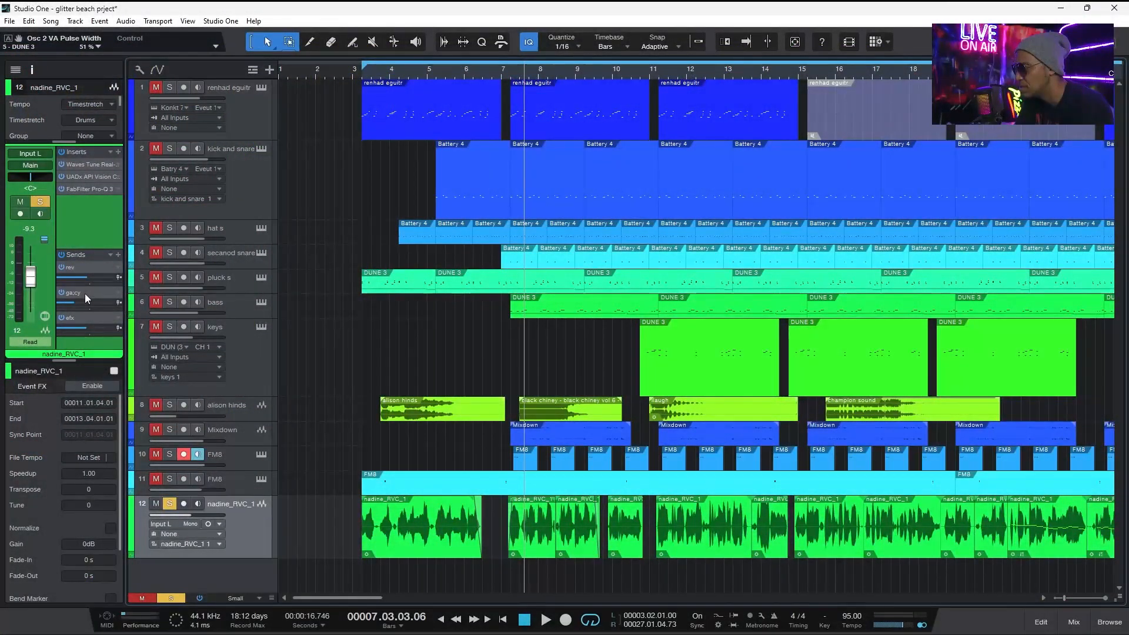
# Audition the soloed vocal with the Galaxy Tape Echo and S1 Stereo Imager effects from its sends open.
pyautogui.doubleClick(85, 294)
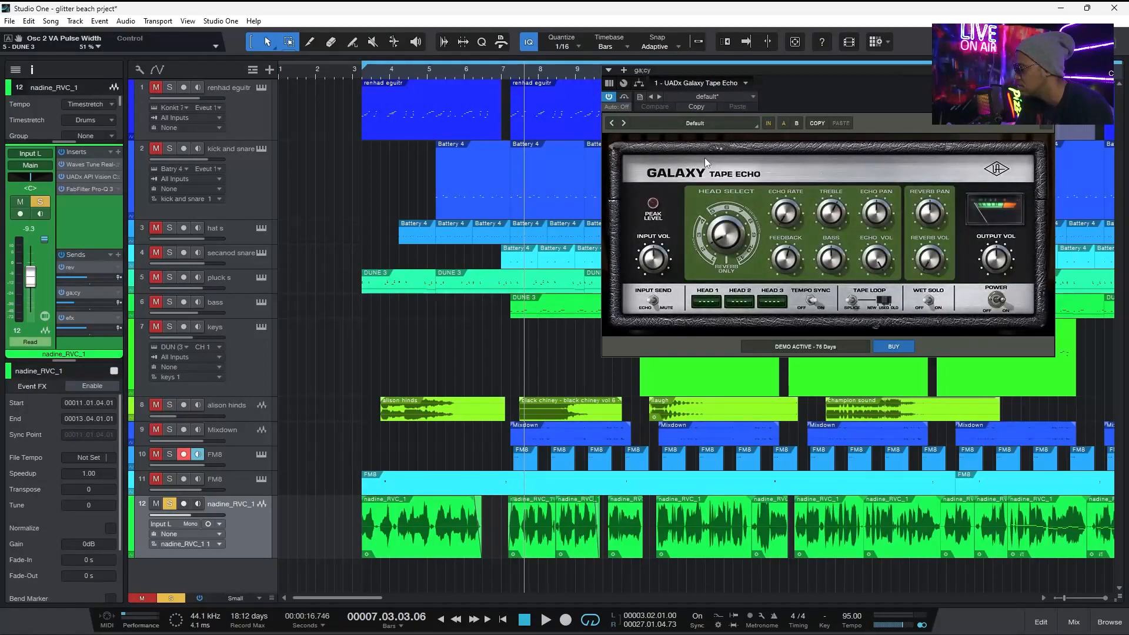
pyautogui.moveTo(855, 86); pyautogui.dragTo(569, 139)
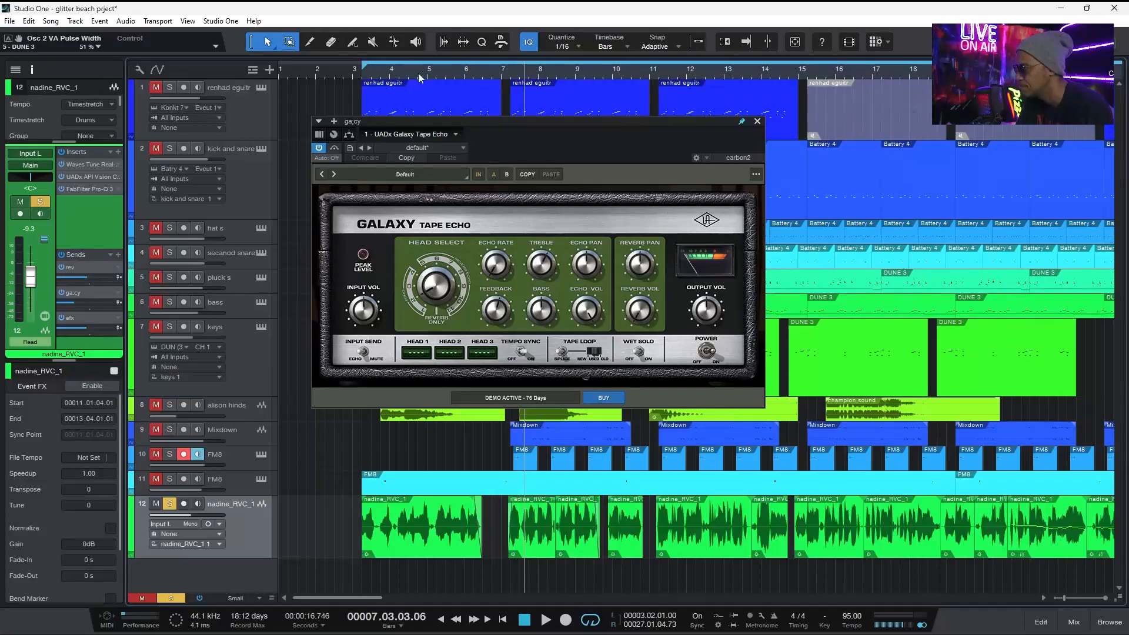
pyautogui.press('space')
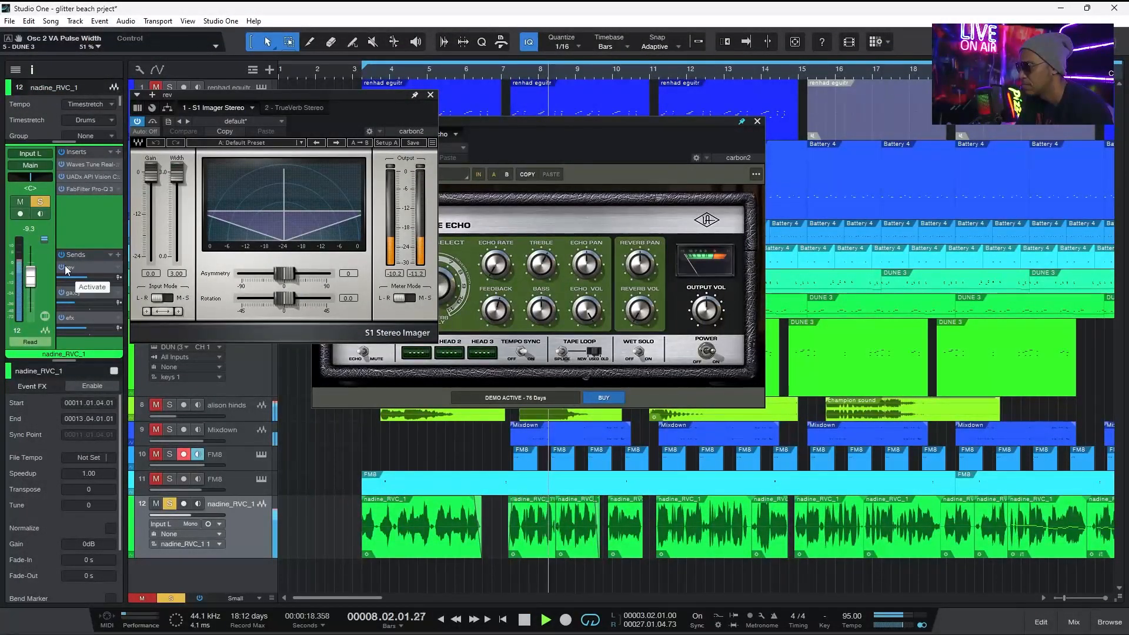
pyautogui.click(60, 255)
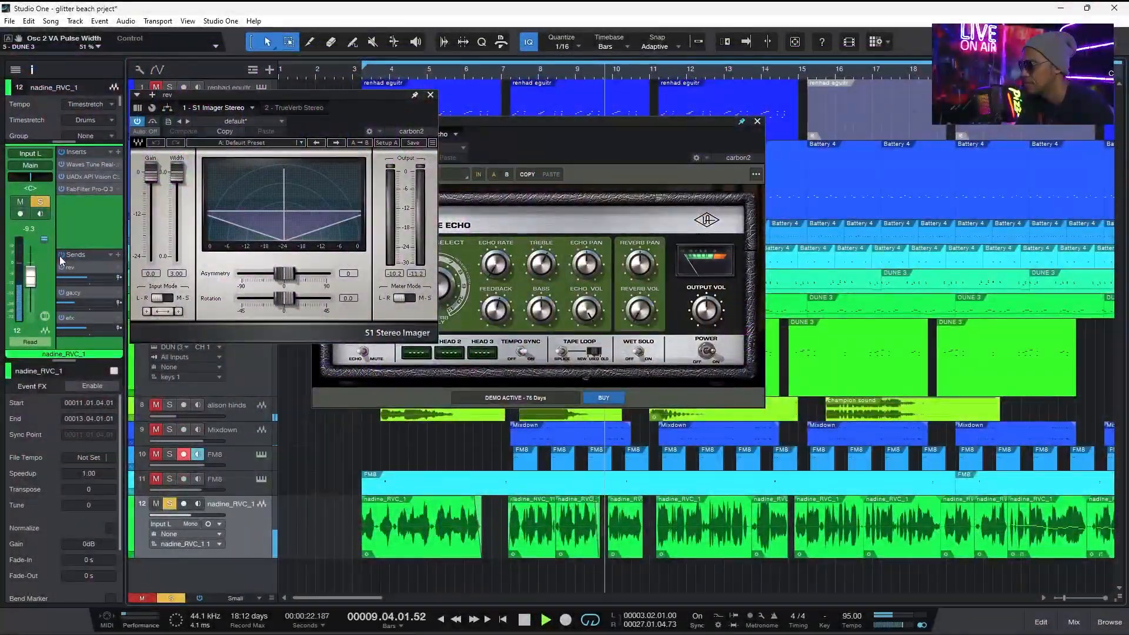
# Clear the solo to hear the vocal in the mix and close both send effect windows.
pyautogui.click(167, 598)
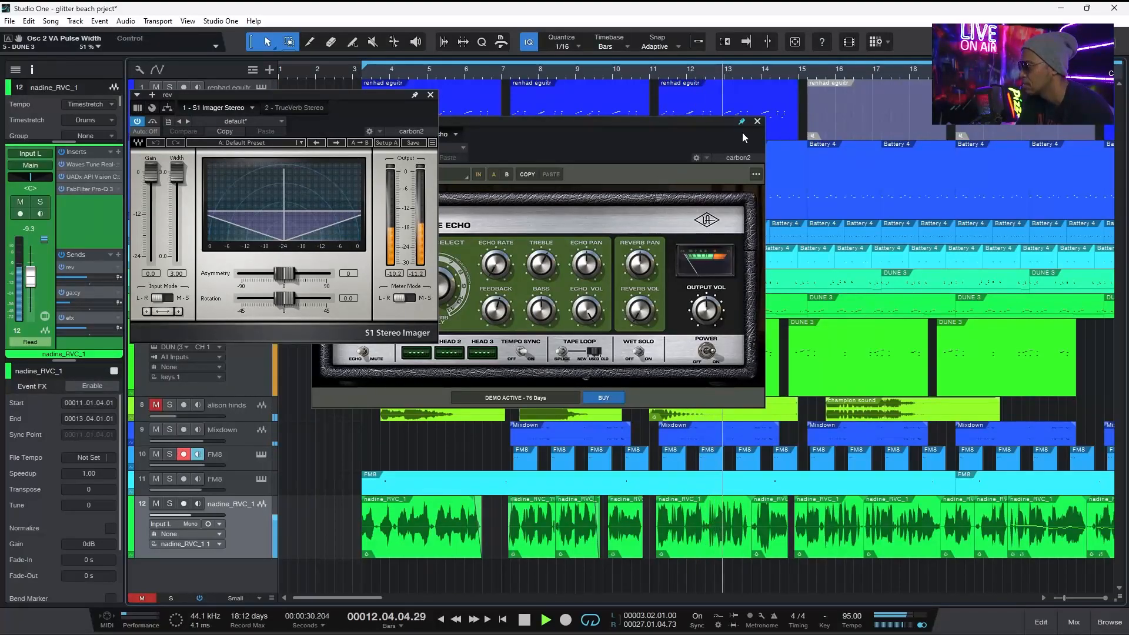
pyautogui.click(757, 123)
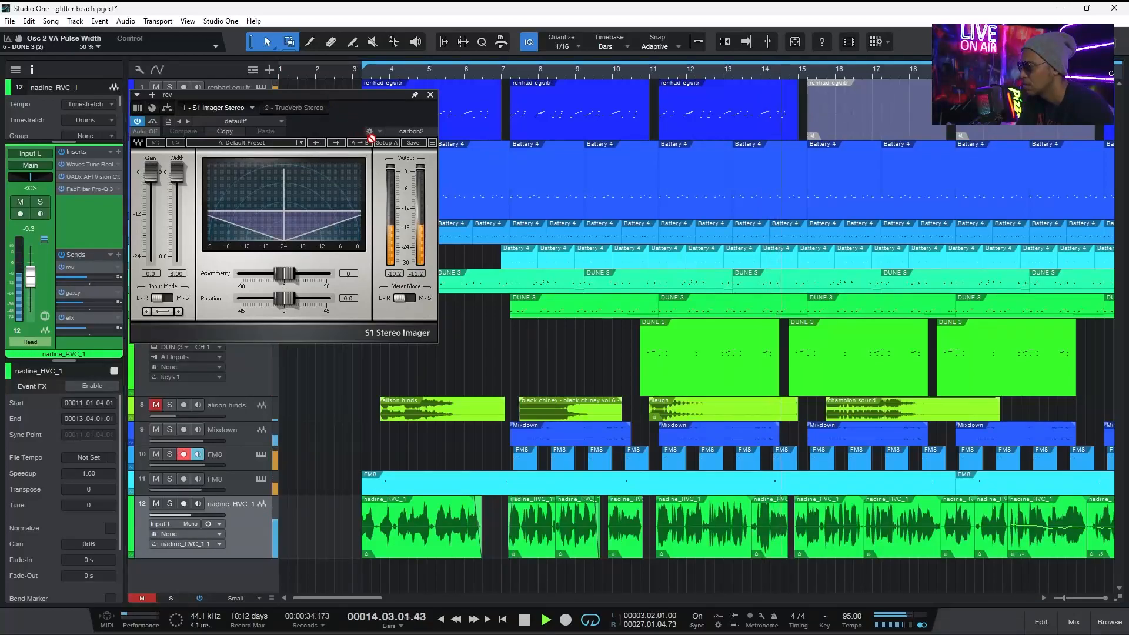
pyautogui.moveTo(388, 100); pyautogui.dragTo(527, 147)
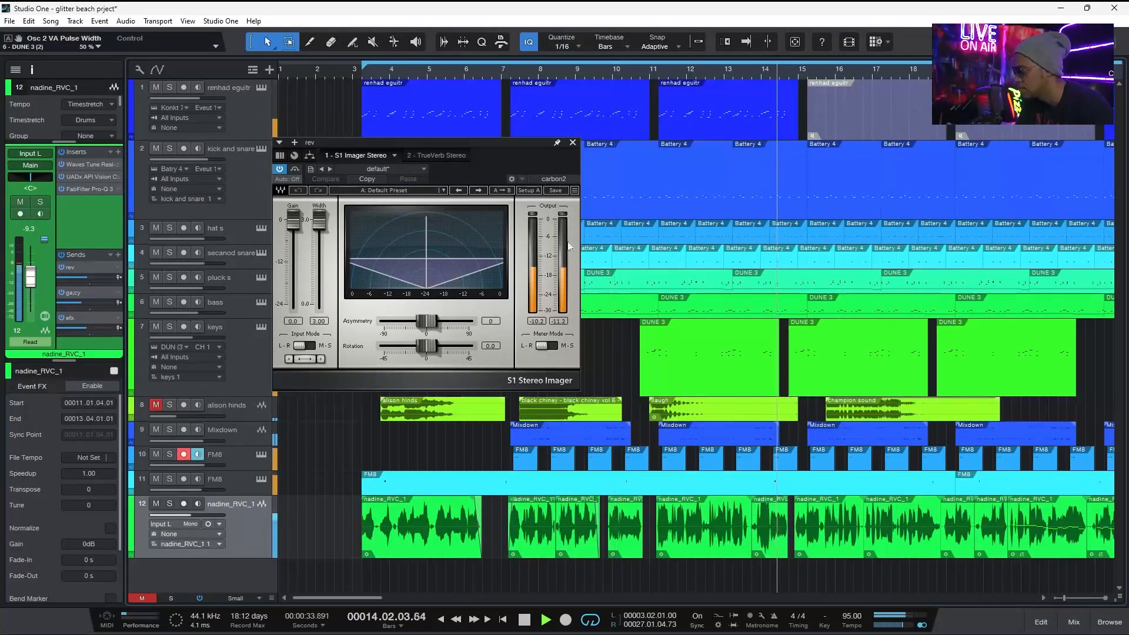
pyautogui.click(572, 142)
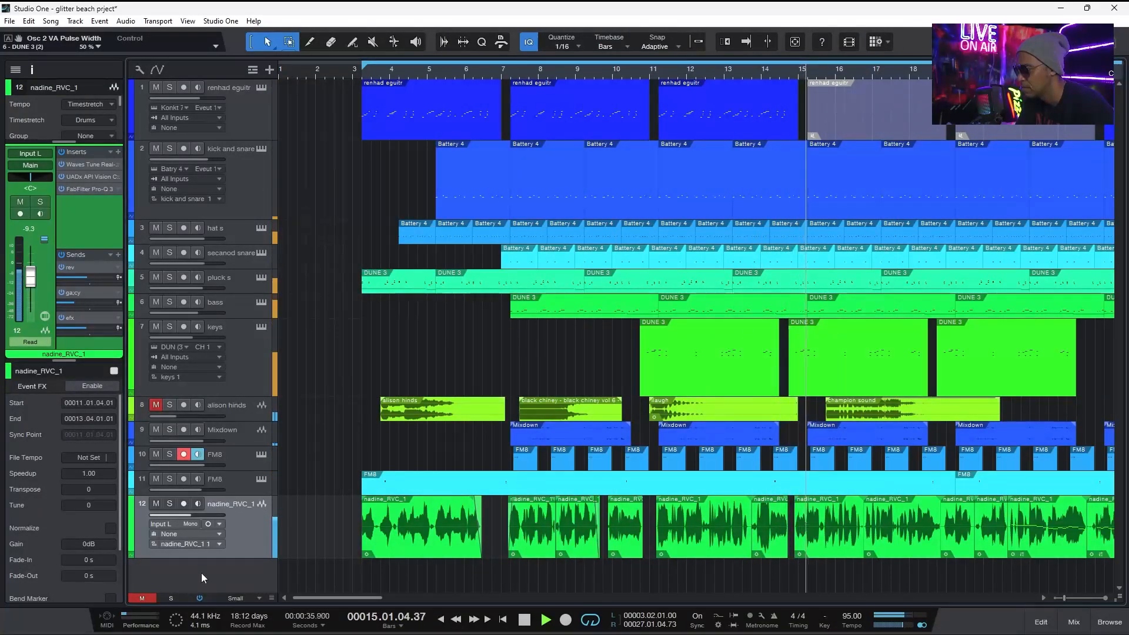
# Record a Latch automation pass on the vocal's tape echo send level between bars 17 and 19, and restore Read mode.
pyautogui.click(31, 342)
pyautogui.click(64, 391)
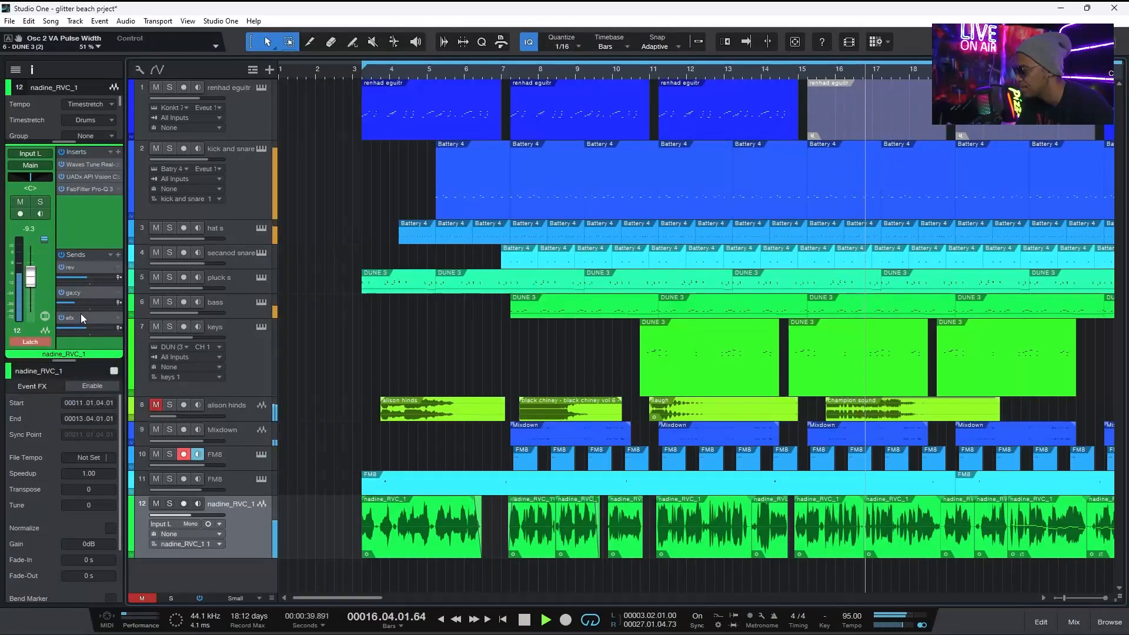
pyautogui.moveTo(74, 301)
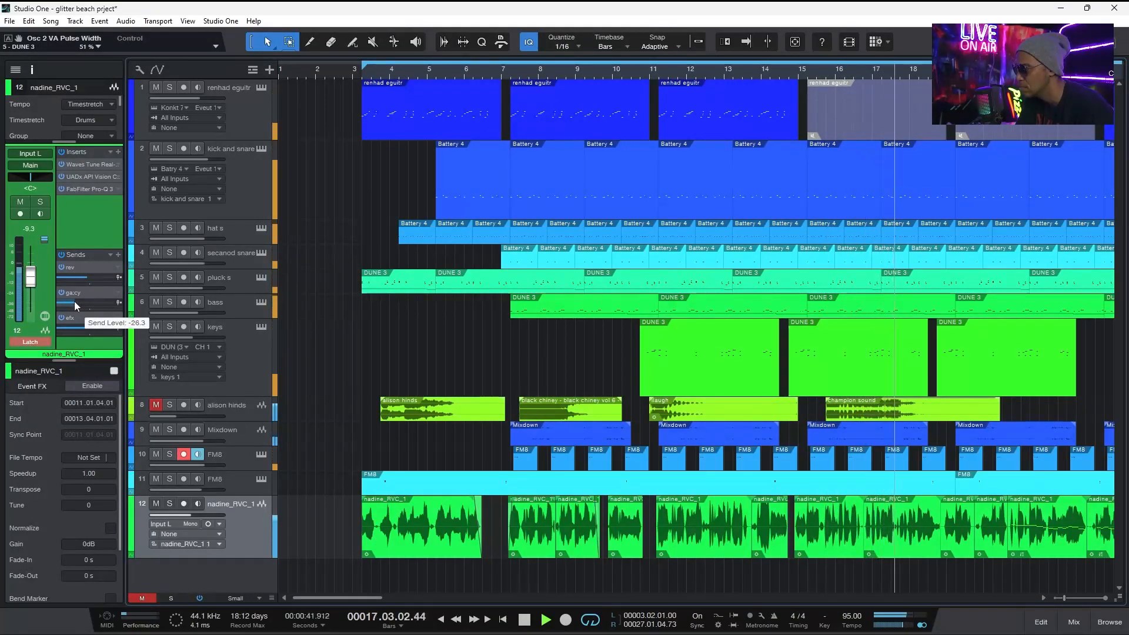
pyautogui.moveTo(74, 301)
pyautogui.mouseDown()
pyautogui.moveTo(94, 301)
pyautogui.moveTo(71, 304)
pyautogui.mouseUp()
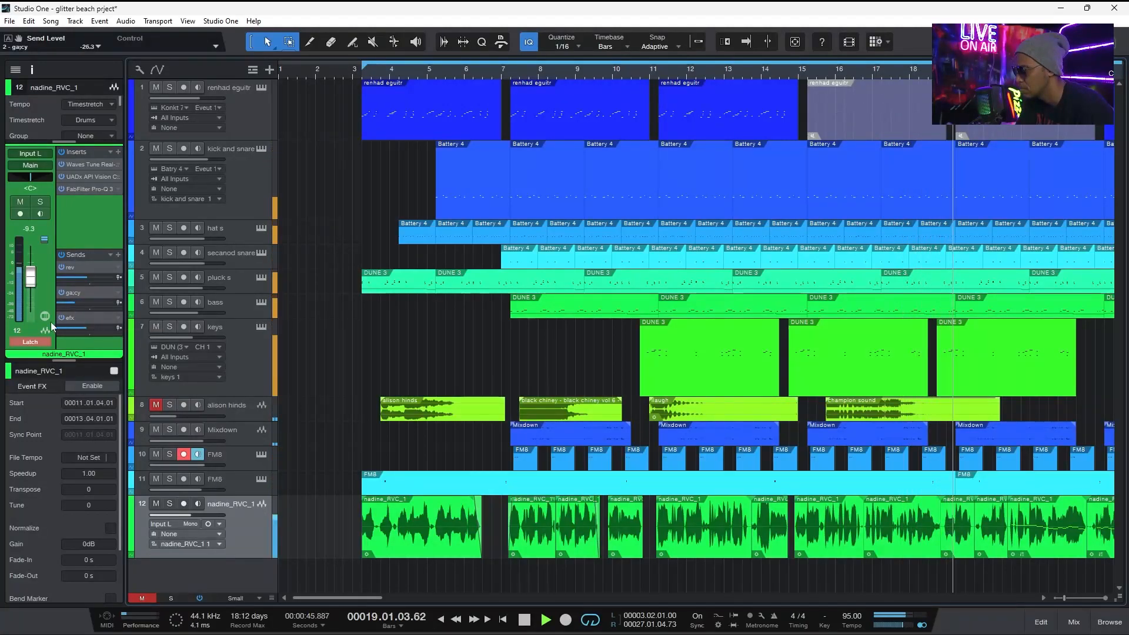
pyautogui.click(30, 345)
pyautogui.click(41, 371)
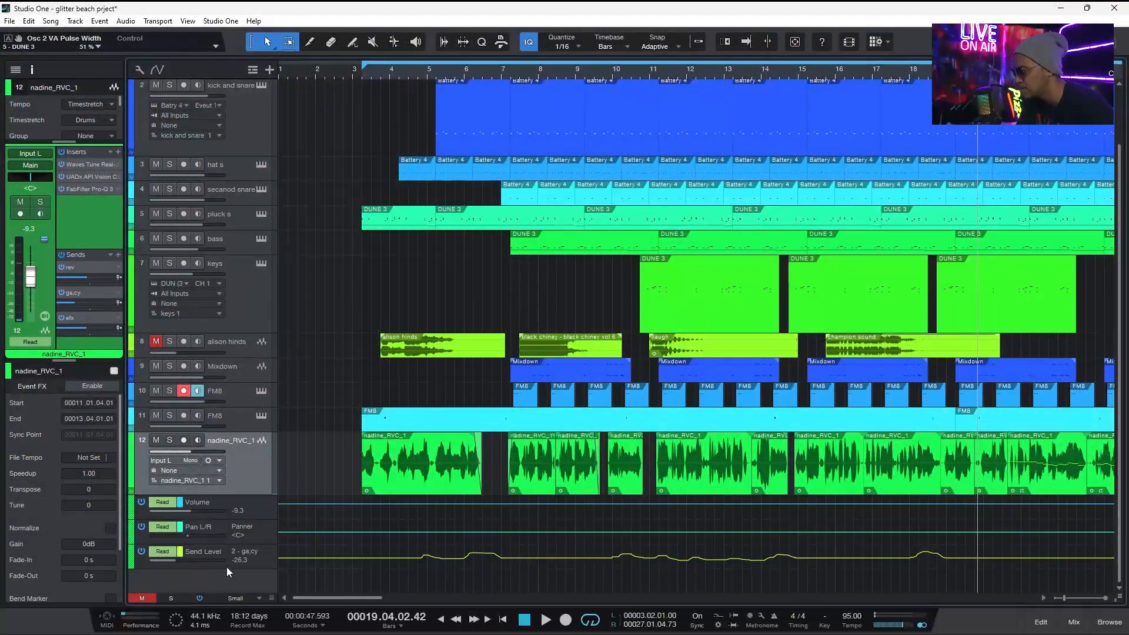
# Enlarge the vocal's Send Level automation lane and lower the echo send peak between bars 18 and 19.
pyautogui.moveTo(253, 568); pyautogui.dragTo(255, 605)
pyautogui.click(254, 582)
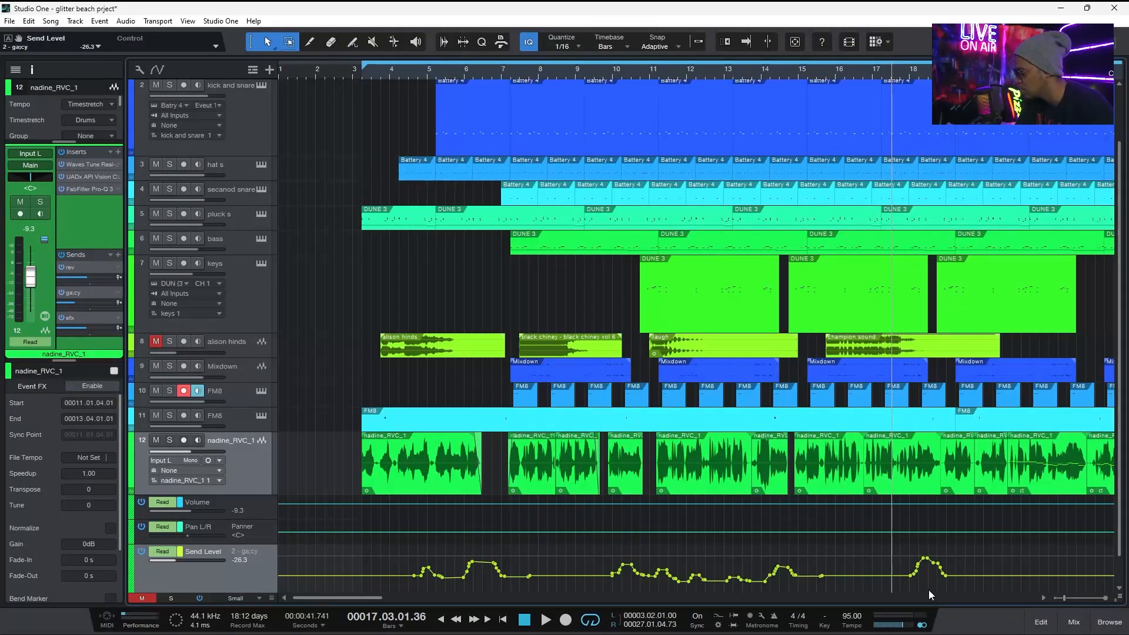
pyautogui.moveTo(373, 598); pyautogui.dragTo(388, 598)
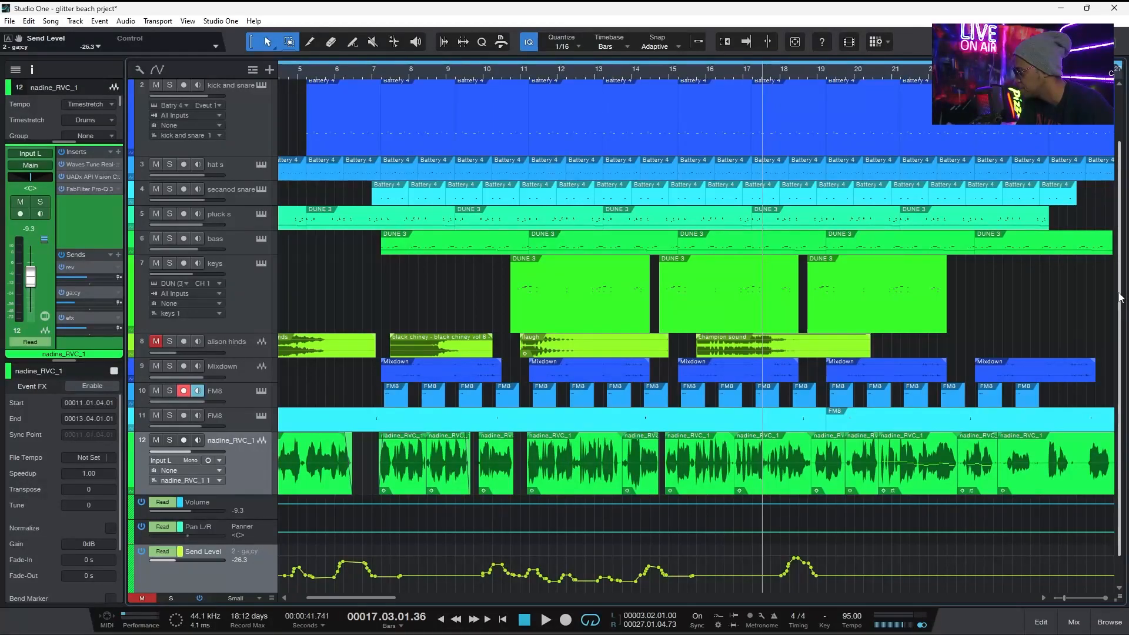
pyautogui.scroll(-2, 1124, 292)
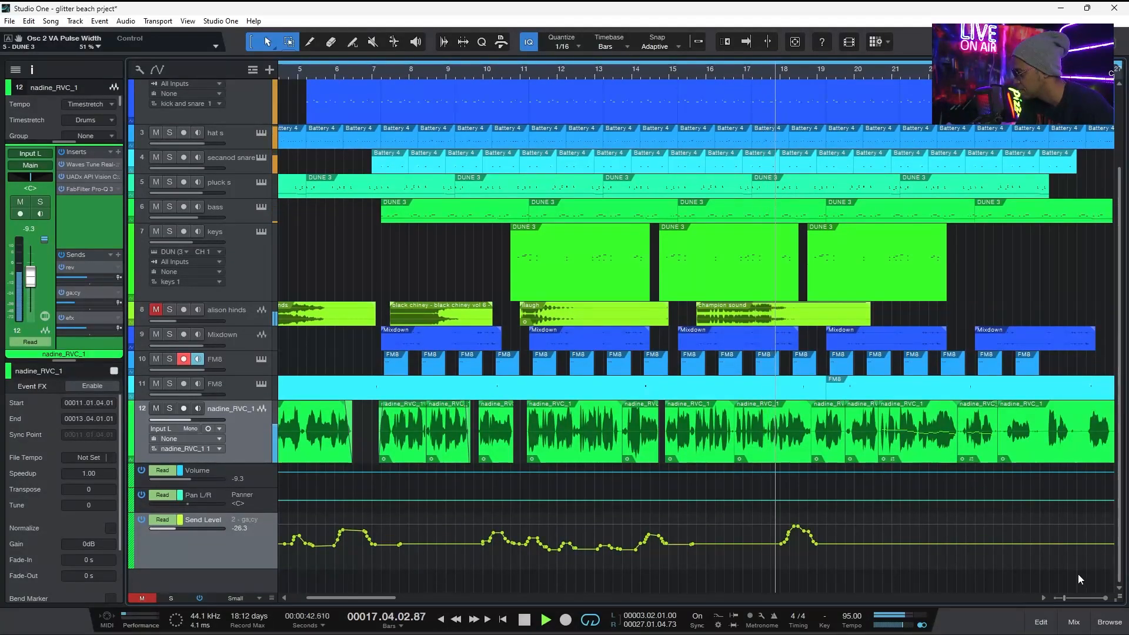
pyautogui.moveTo(1064, 595); pyautogui.dragTo(1067, 598)
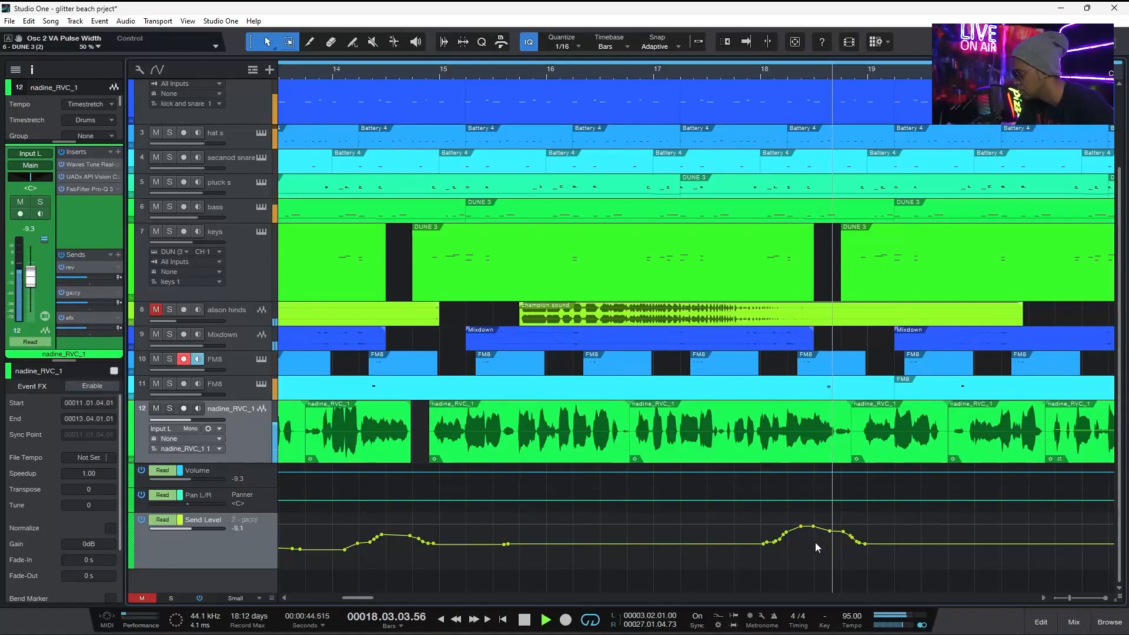
pyautogui.moveTo(800, 527); pyautogui.dragTo(822, 532)
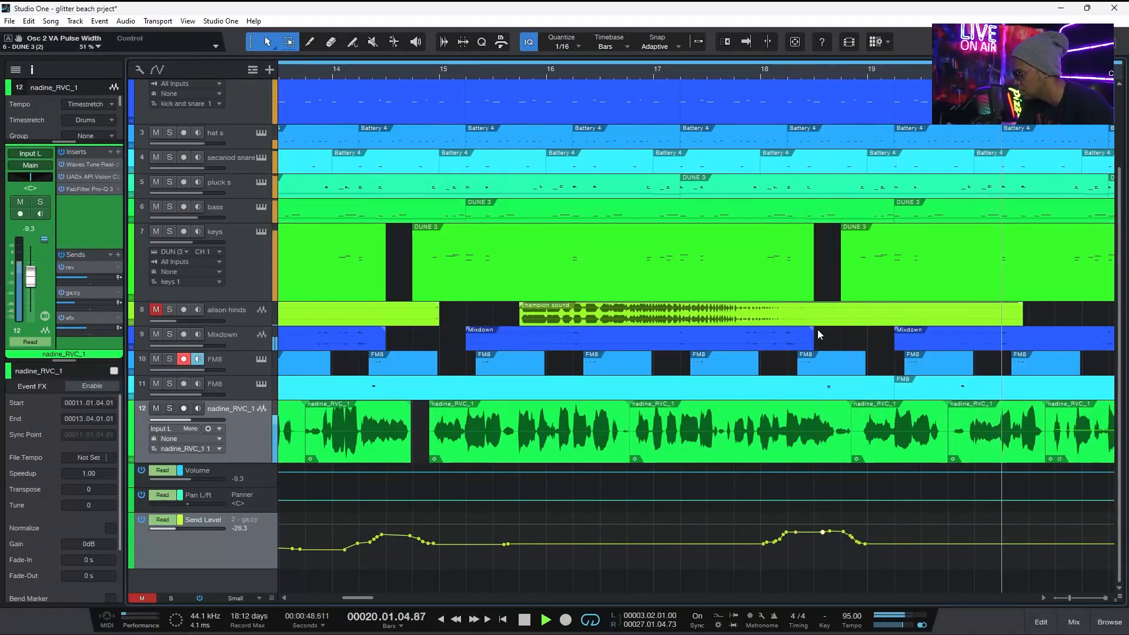
# Flatten the top of the echo send automation bump after bar 18, replaying the passage to check it.
pyautogui.click(768, 76)
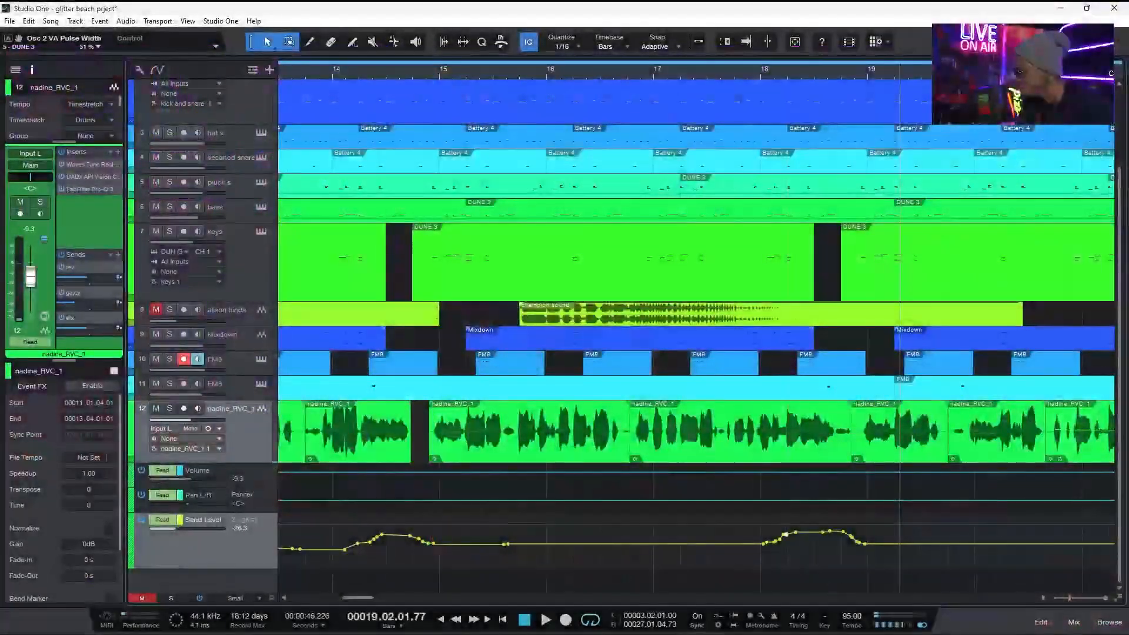
pyautogui.moveTo(831, 532); pyautogui.dragTo(793, 539)
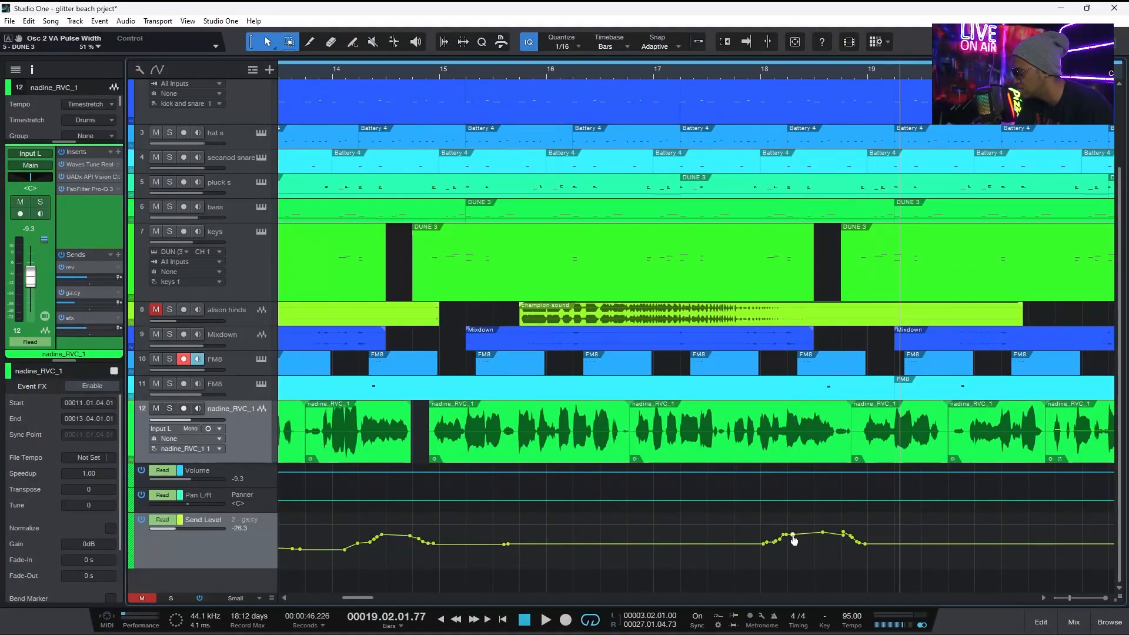
pyautogui.click(724, 79)
pyautogui.press('space')
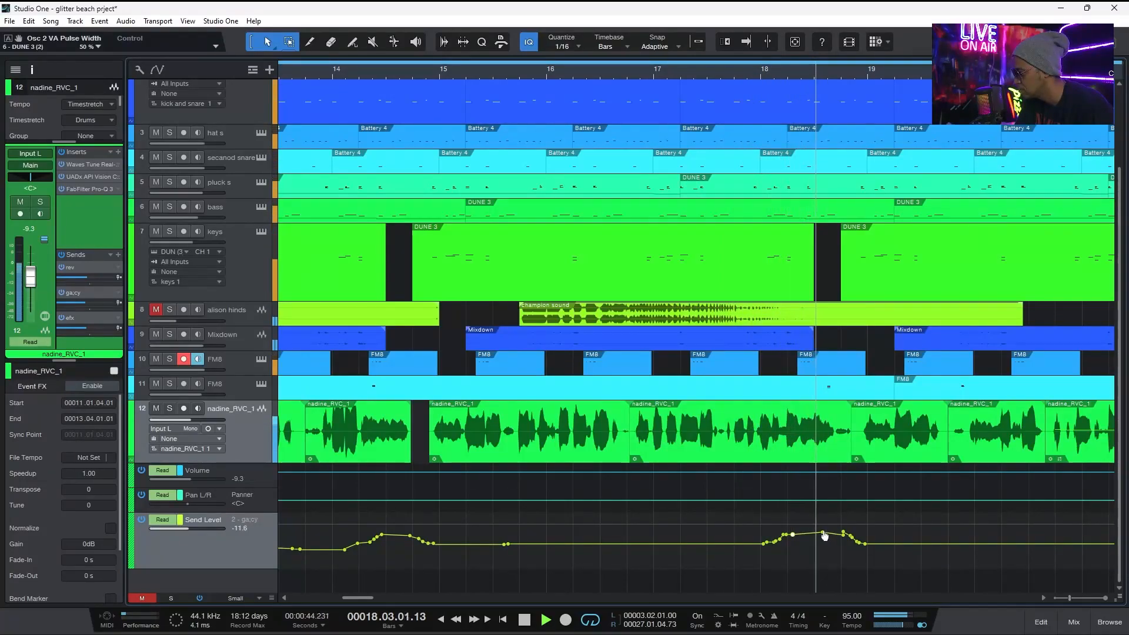
pyautogui.moveTo(823, 533); pyautogui.dragTo(823, 535)
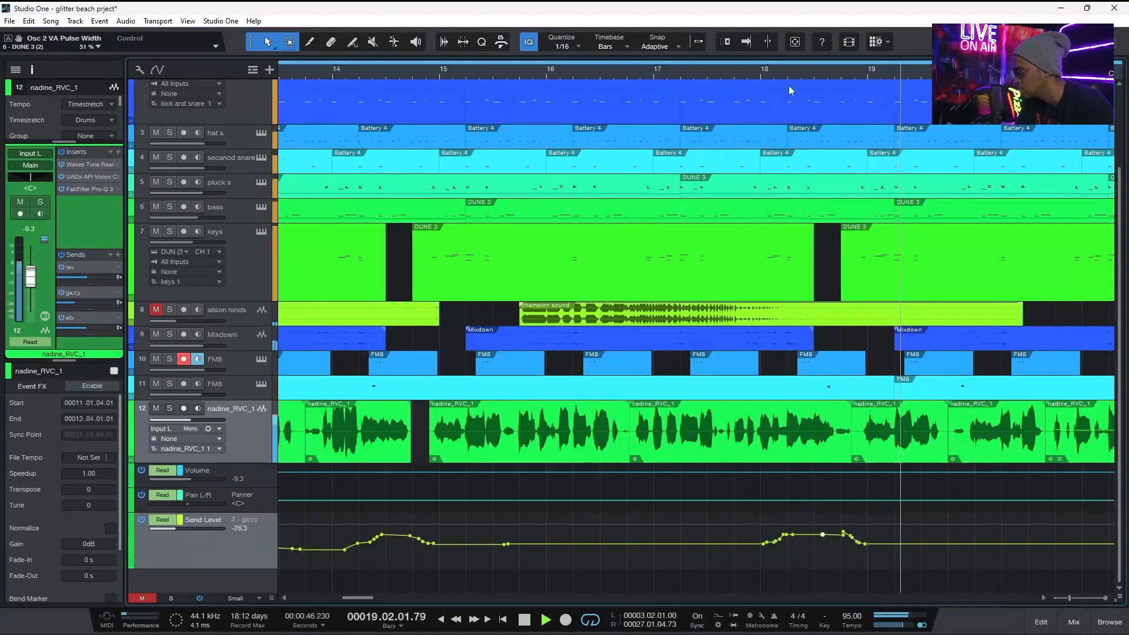
pyautogui.click(774, 70)
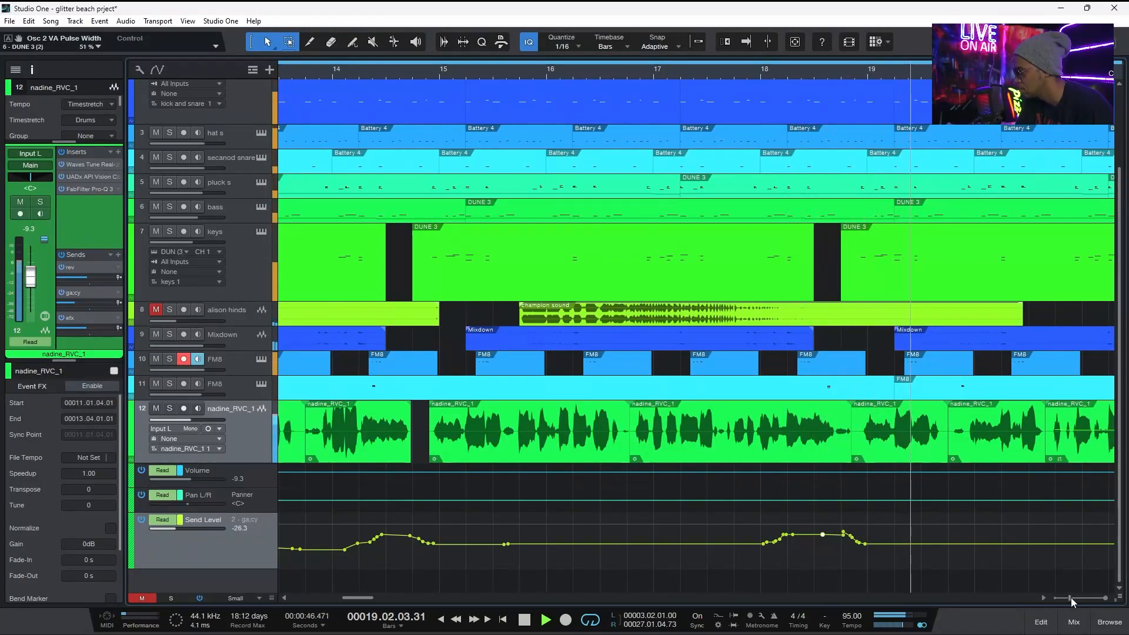
# Hide the automation lanes and return to the full track arrangement.
pyautogui.moveTo(1070, 597); pyautogui.dragTo(1063, 598)
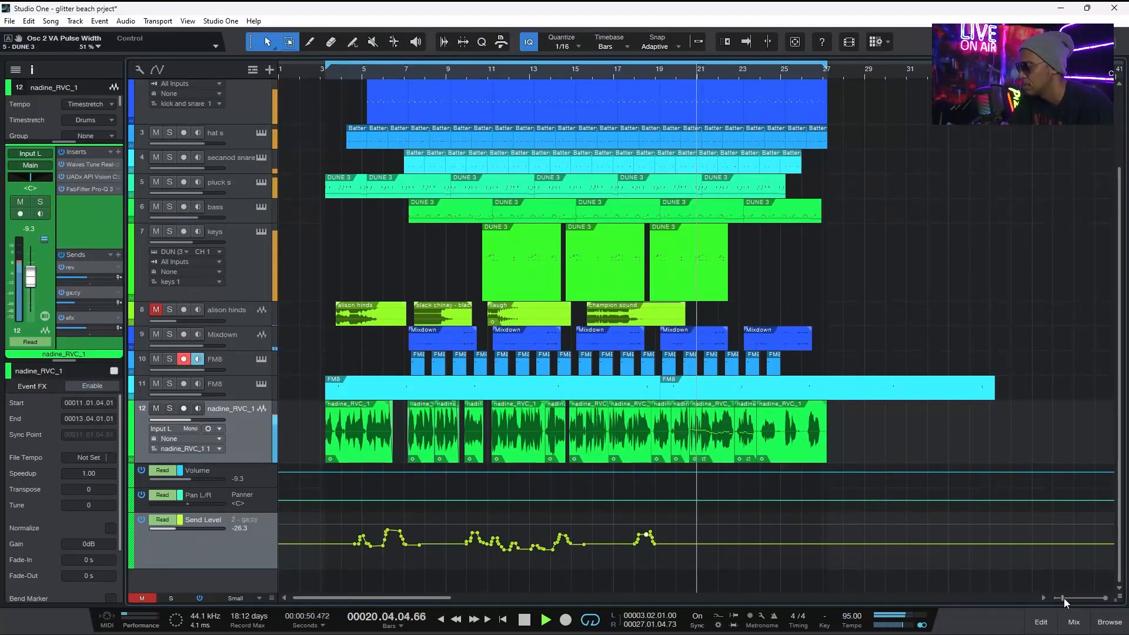
pyautogui.press('a')
pyautogui.press('a')
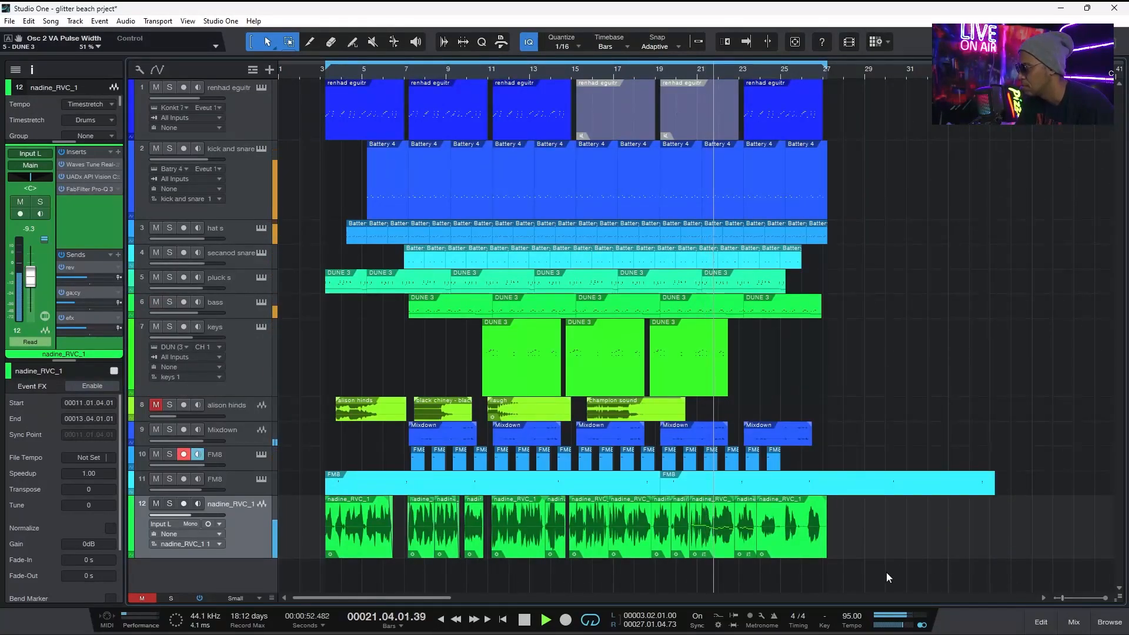
# Select FM8 track 11, open the Galaxy Tape Echo on its send, and replay the soloed part from around bar 4.
pyautogui.click(234, 478)
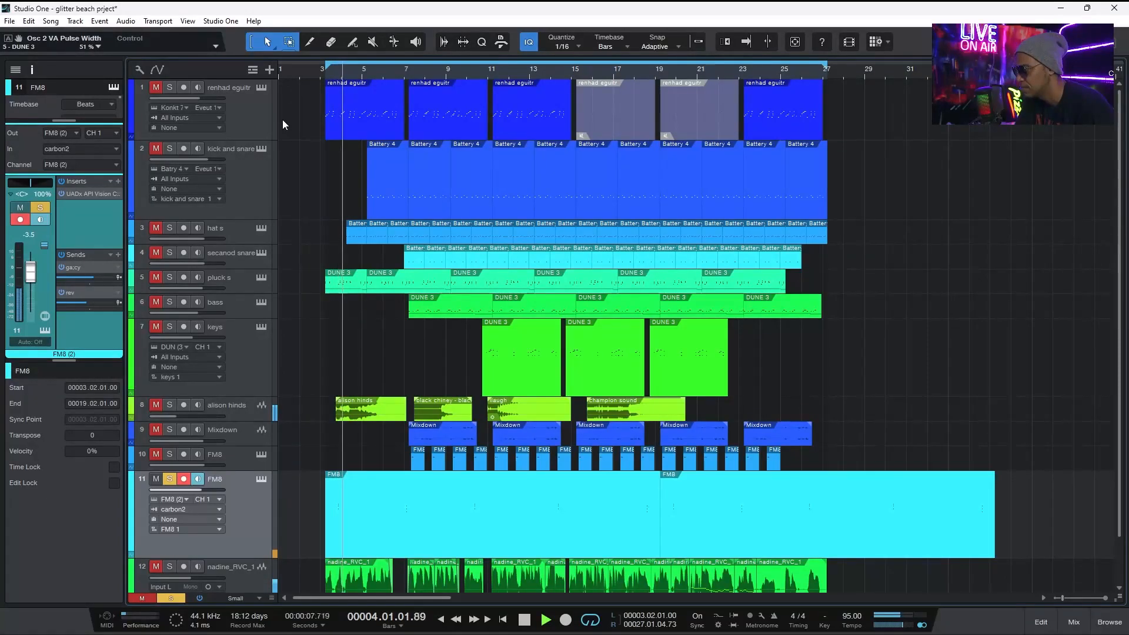
pyautogui.doubleClick(81, 265)
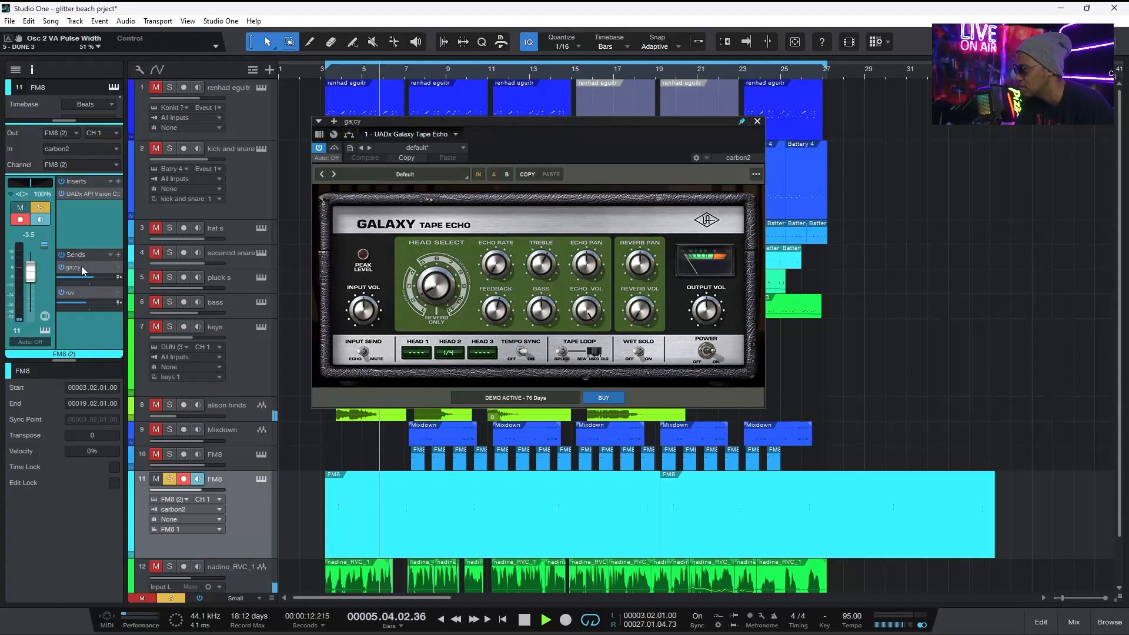
pyautogui.click(340, 81)
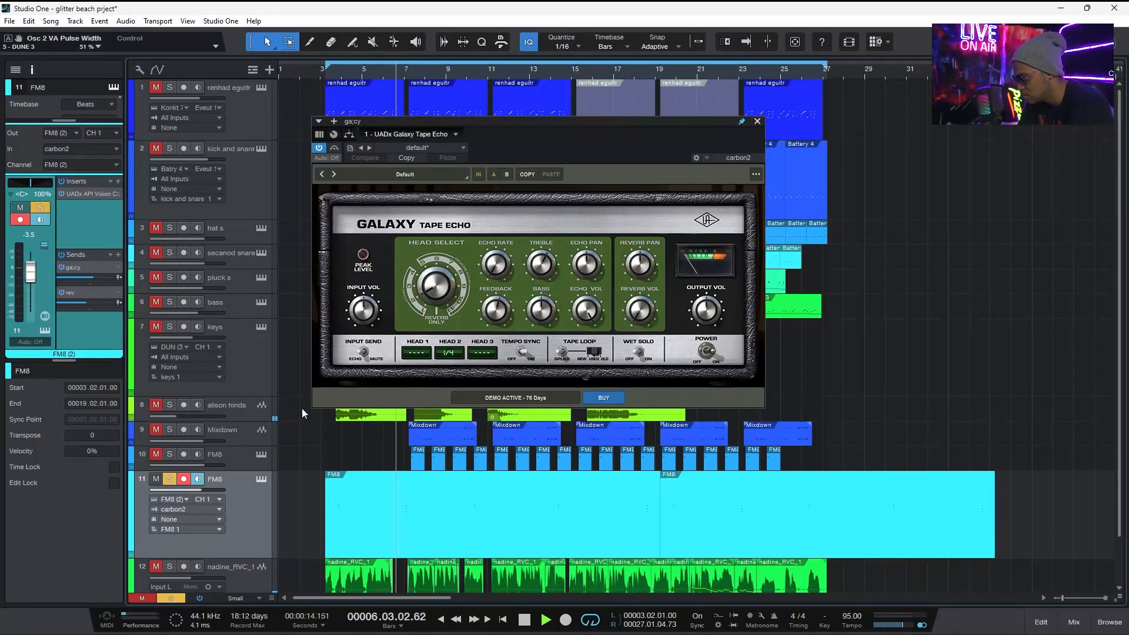
# Clear the solo on FM8 track 11 and select the vocal track 12.
pyautogui.click(178, 598)
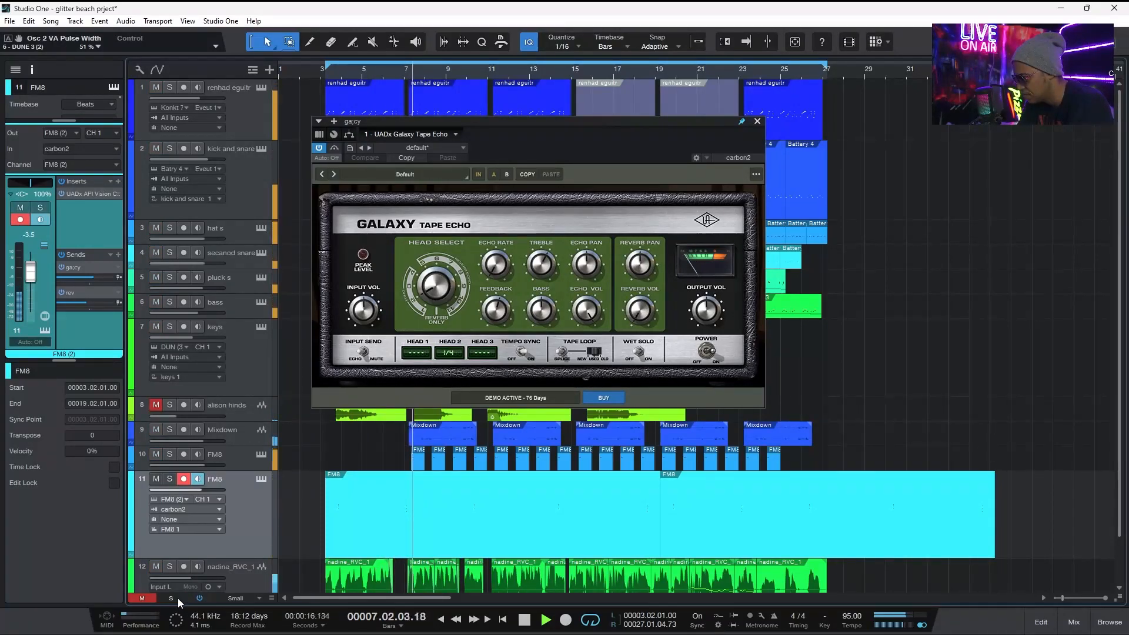
pyautogui.click(165, 572)
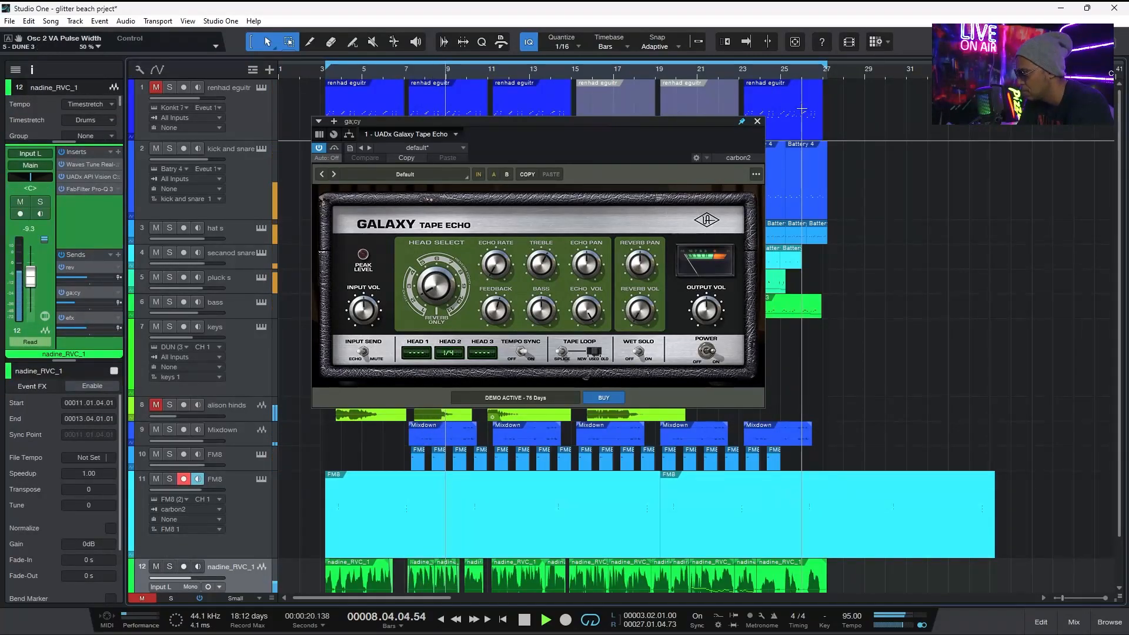
# Close the Galaxy Tape Echo, mute vocal track 12 and select FM8 track 11 to hear the mix without the vocal.
pyautogui.scroll(-1, 1124, 241)
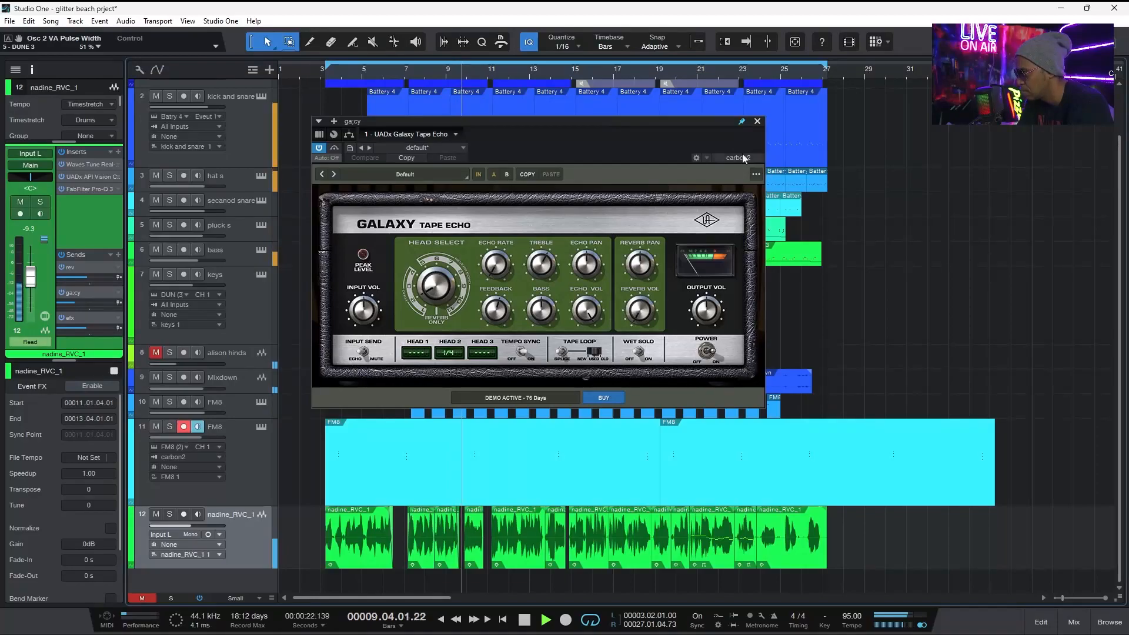
pyautogui.click(759, 122)
pyautogui.click(157, 515)
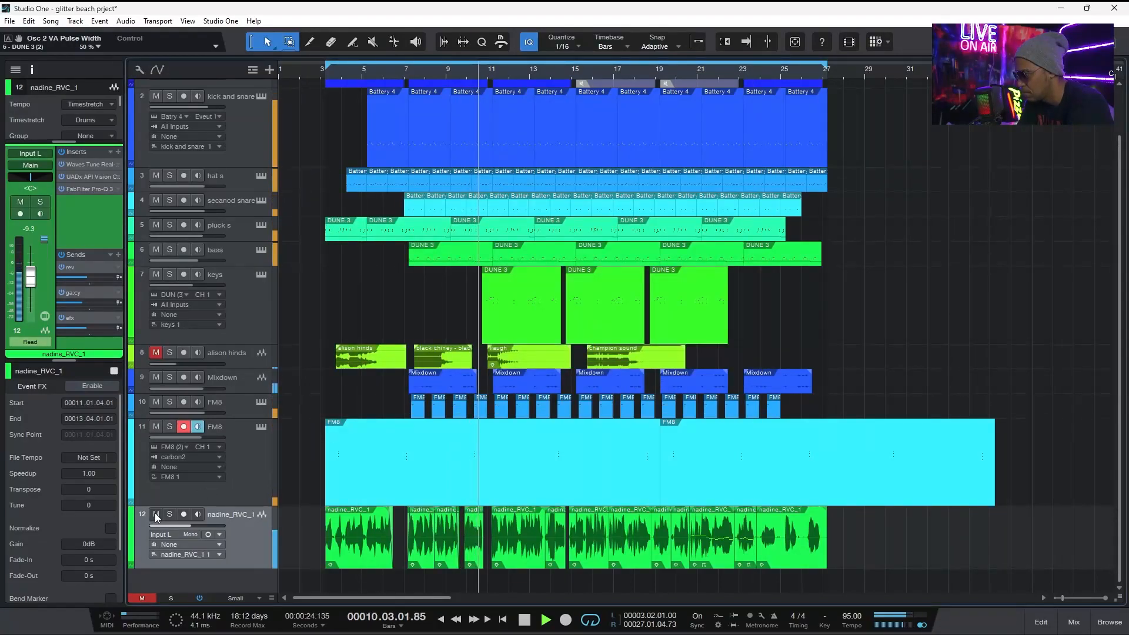
pyautogui.click(245, 455)
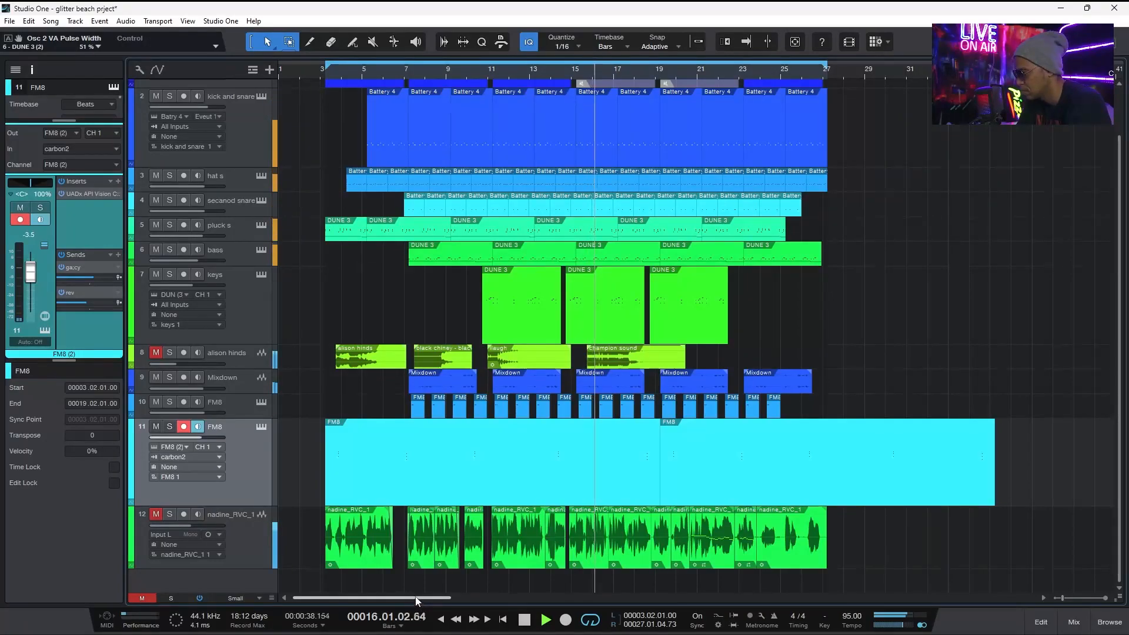
# Clear all active track mutes so the vocal and track 8 play in the full arrangement.
pyautogui.moveTo(416, 600); pyautogui.dragTo(424, 592)
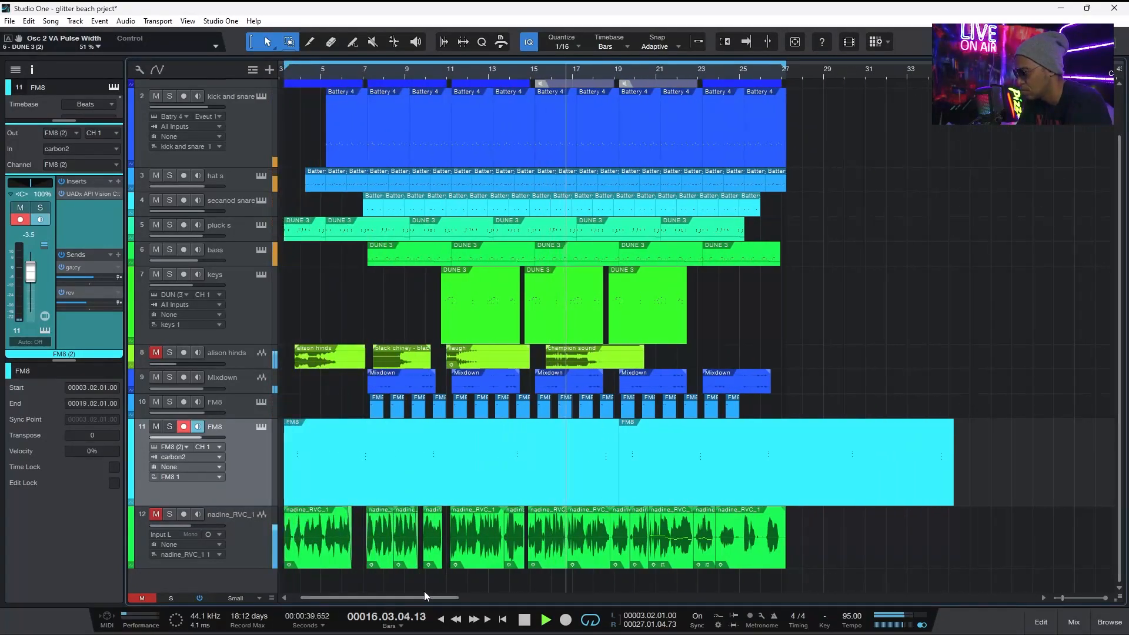
pyautogui.press('s')
pyautogui.click(169, 598)
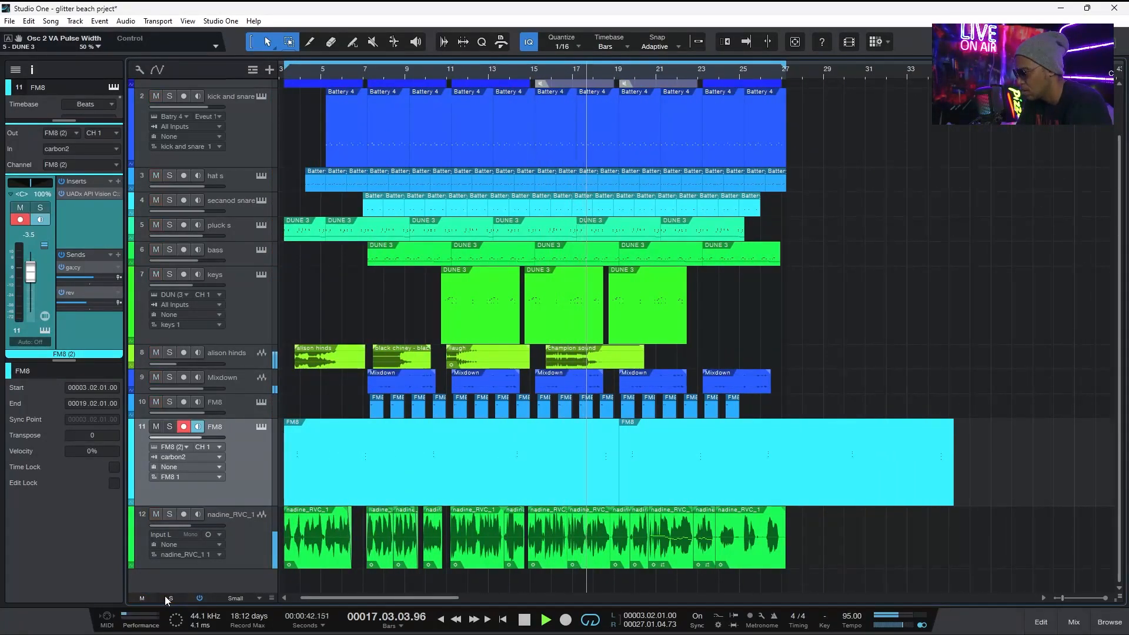
# Solo vocal track 12 with its API Vision Channel Strip open and turn off the 225L compressor.
pyautogui.click(251, 541)
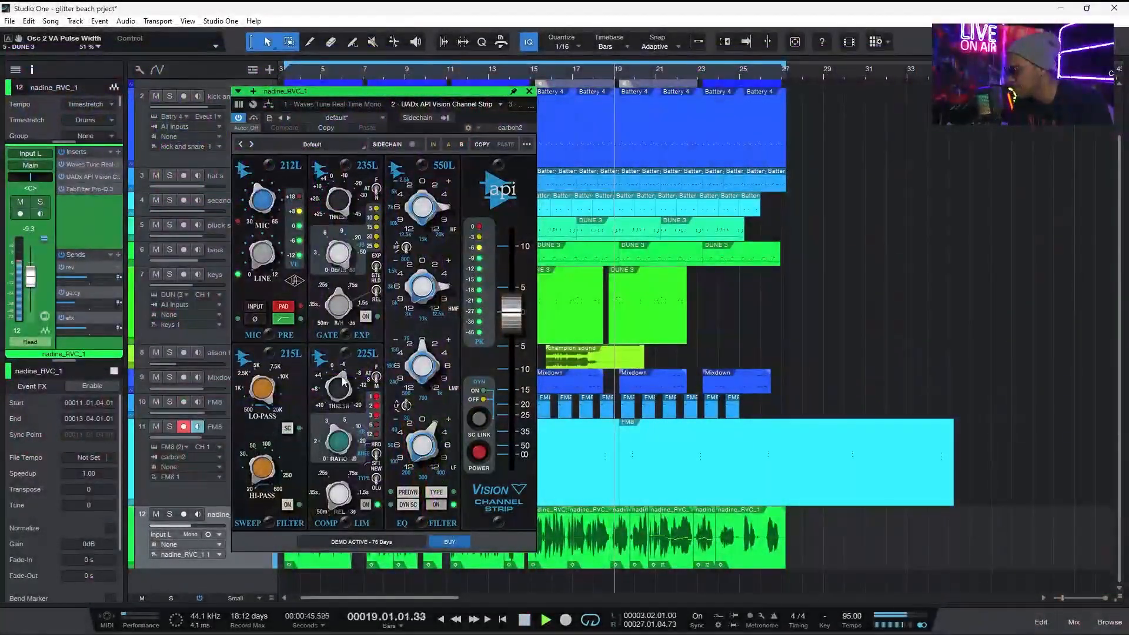
pyautogui.click(170, 514)
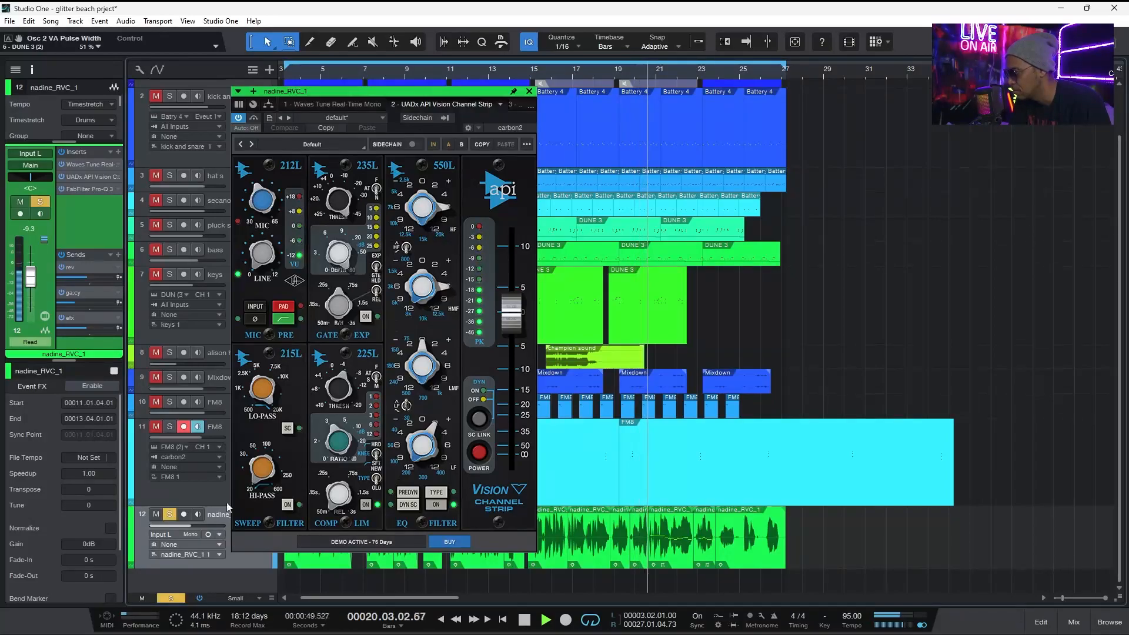
pyautogui.click(366, 506)
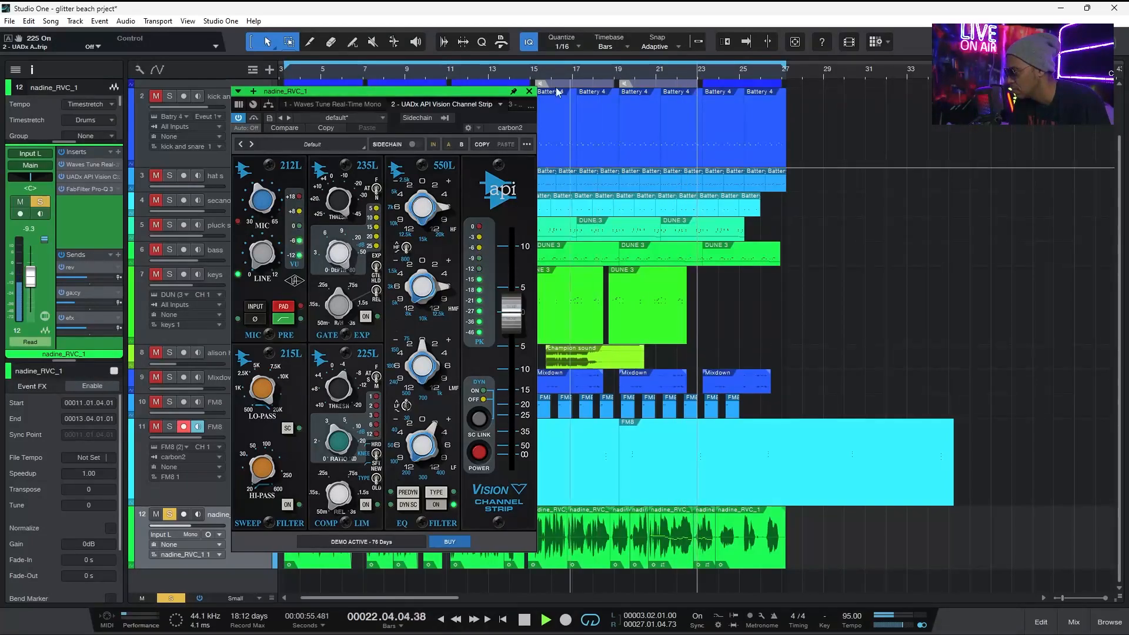
# Replay the soloed vocal from around bar 15, switching the 225L compressor on and off to compare the sound.
pyautogui.click(539, 77)
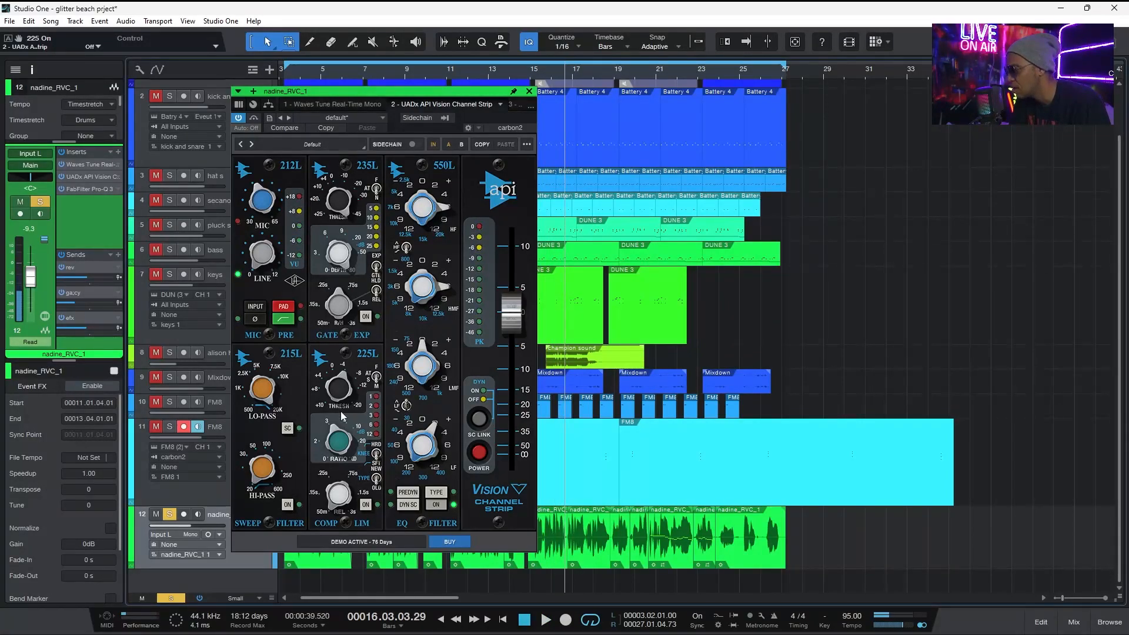
pyautogui.click(365, 504)
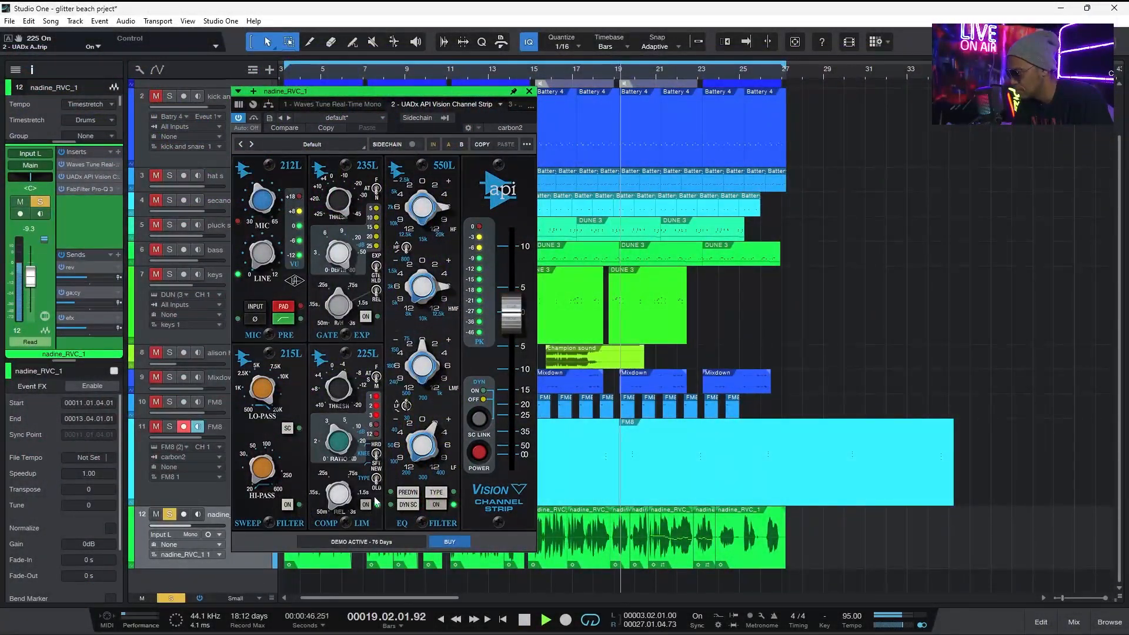
pyautogui.click(367, 505)
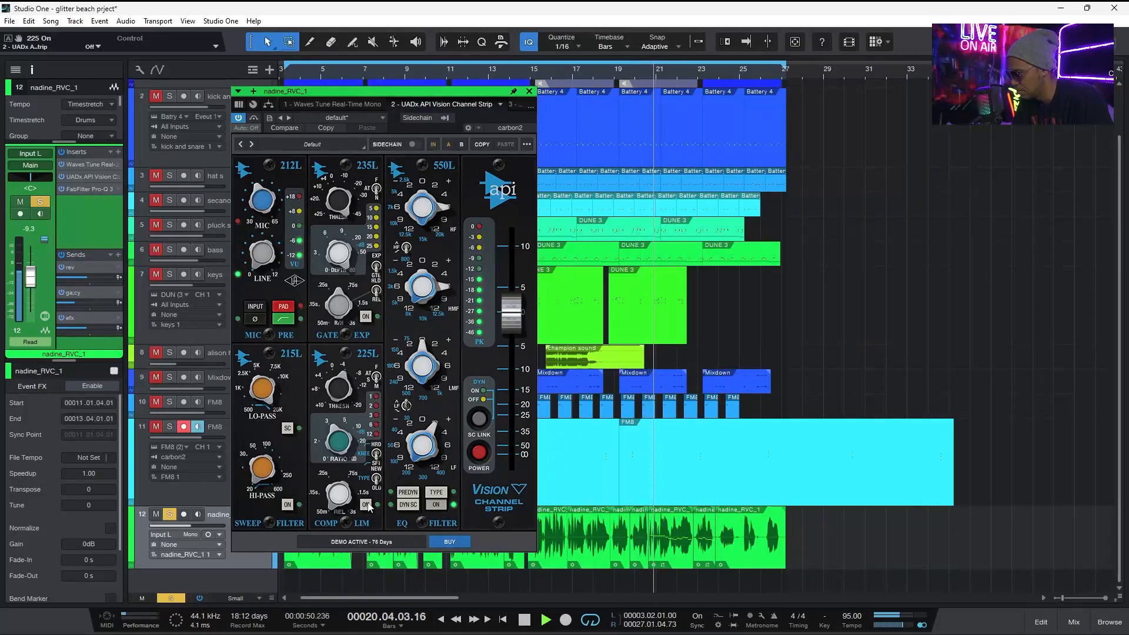
pyautogui.click(366, 505)
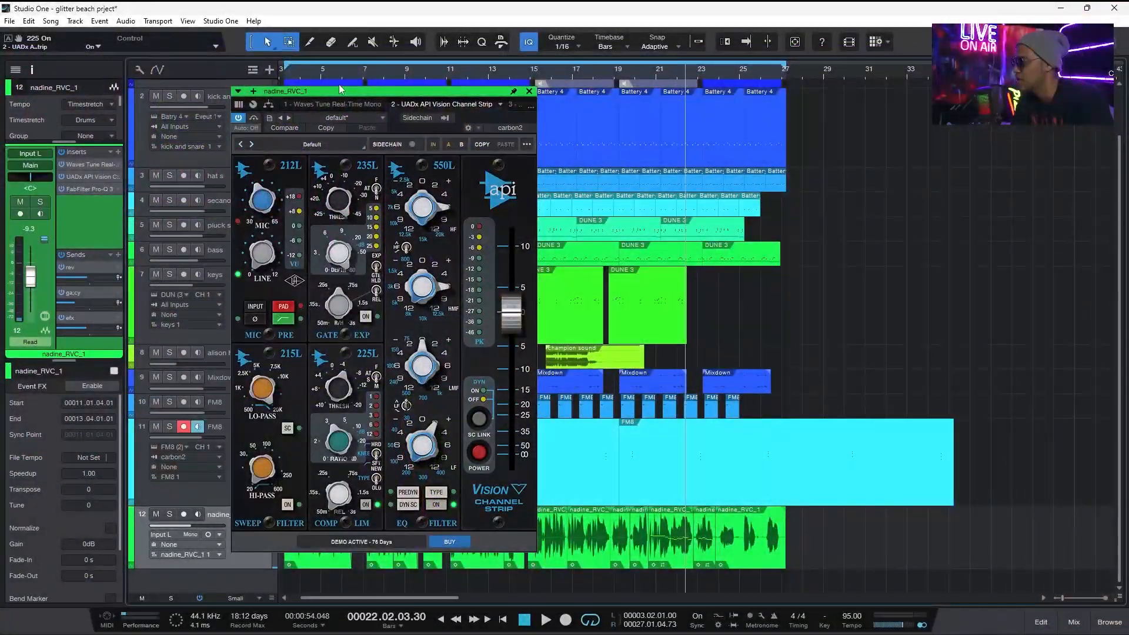
# Play the full mix with track 8 muted and switch the vocal's 225L compressor back on.
pyautogui.press('space')
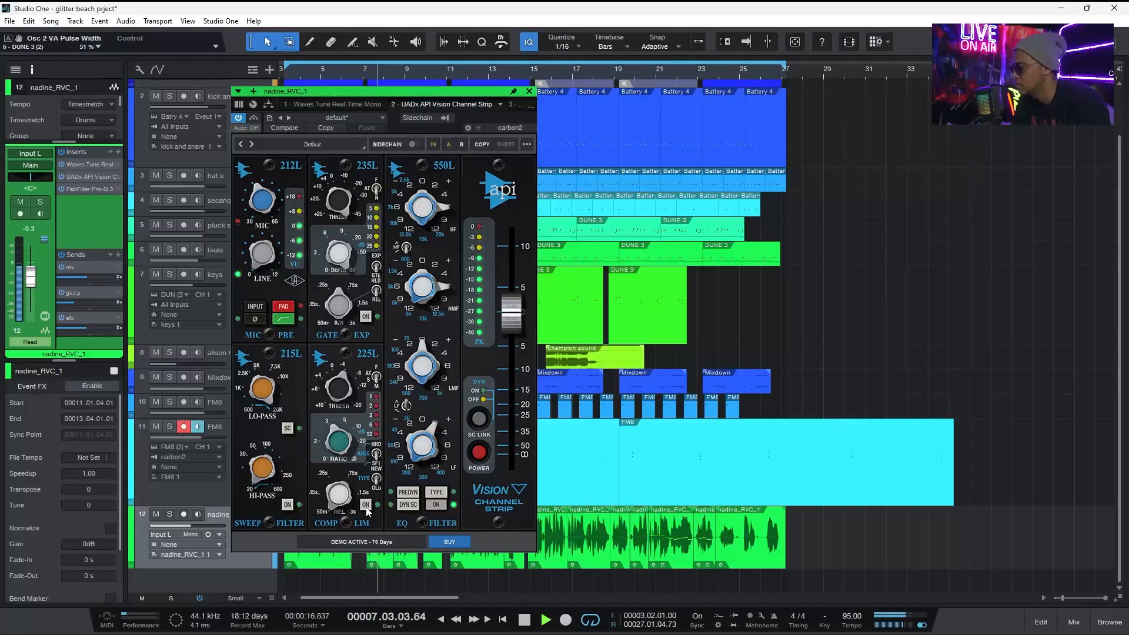
pyautogui.click(156, 352)
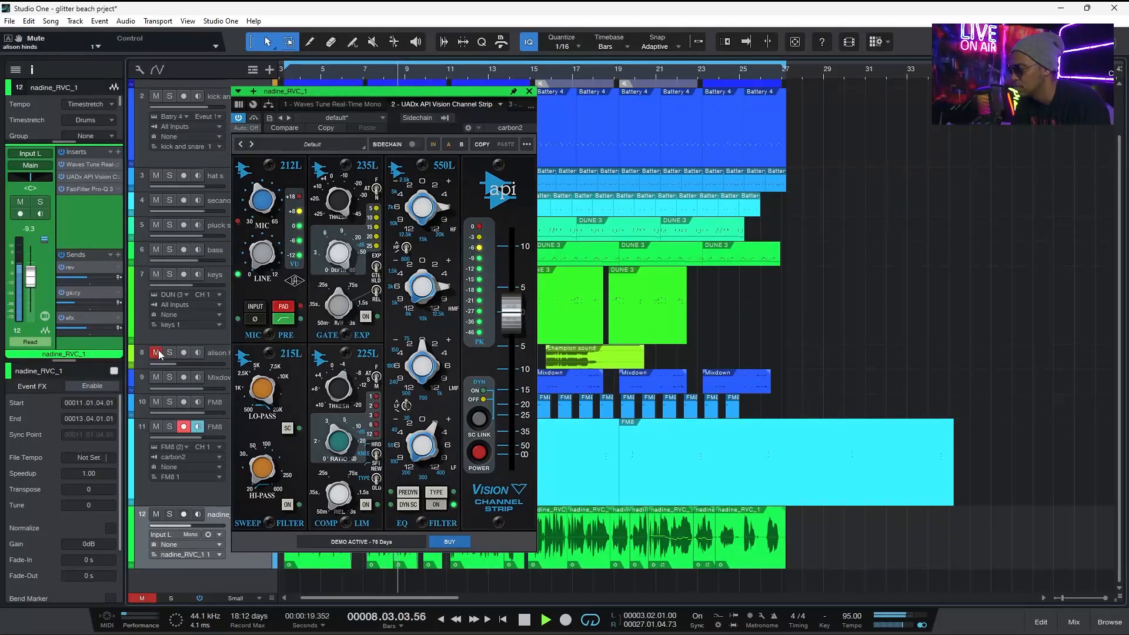
pyautogui.click(366, 504)
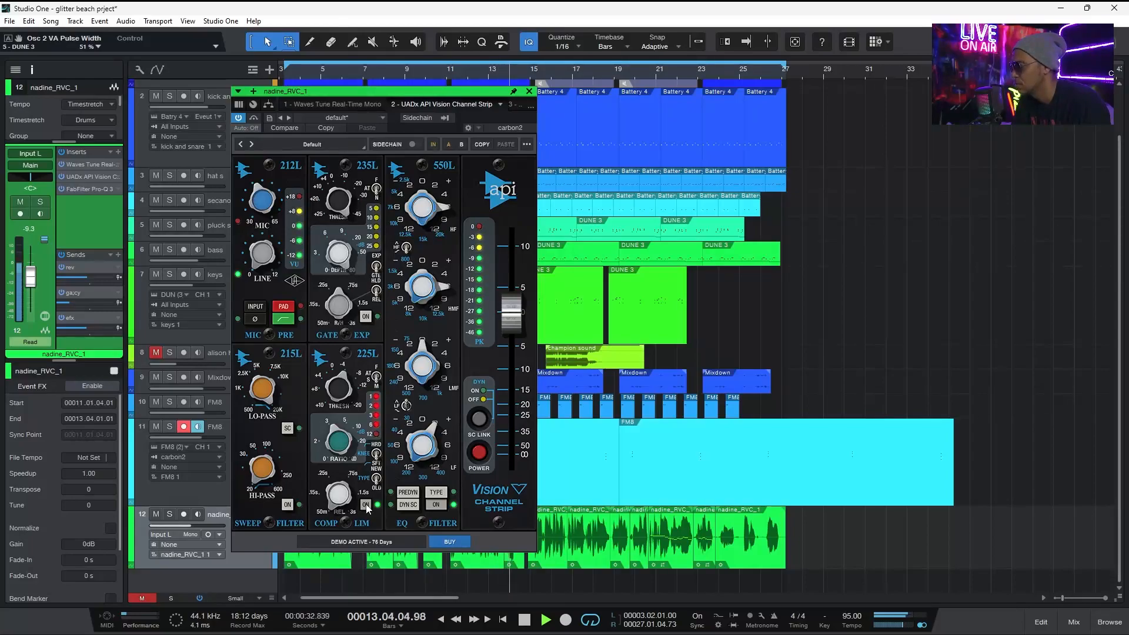
# Move the API Vision Channel Strip window clear of vocal track 12's header and stop playback.
pyautogui.moveTo(445, 97); pyautogui.dragTo(368, 47)
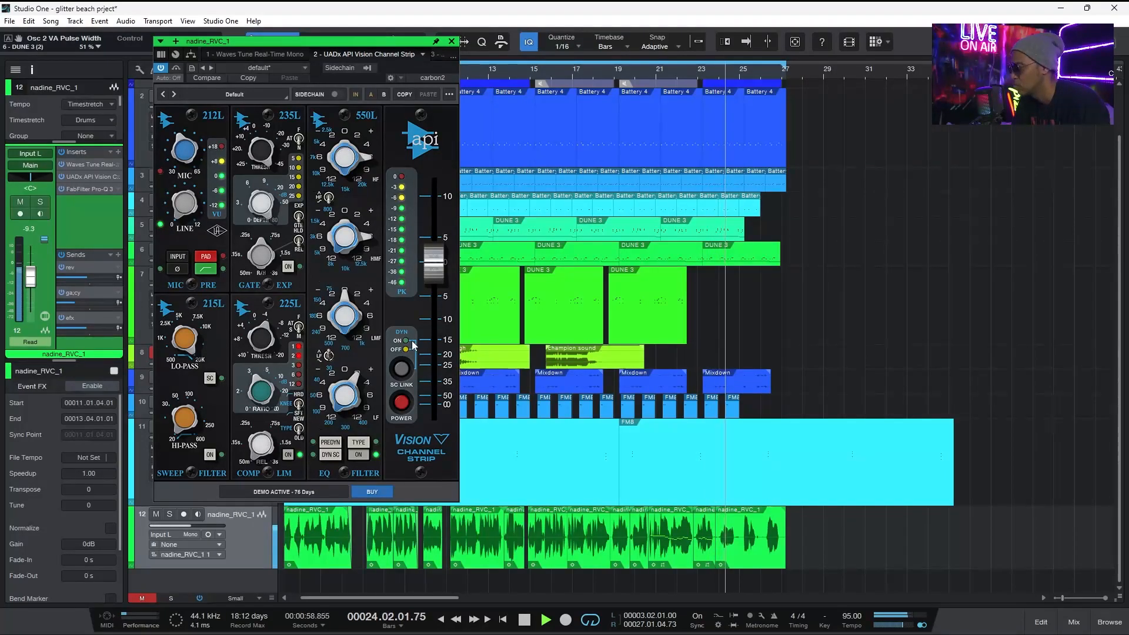
pyautogui.press('space')
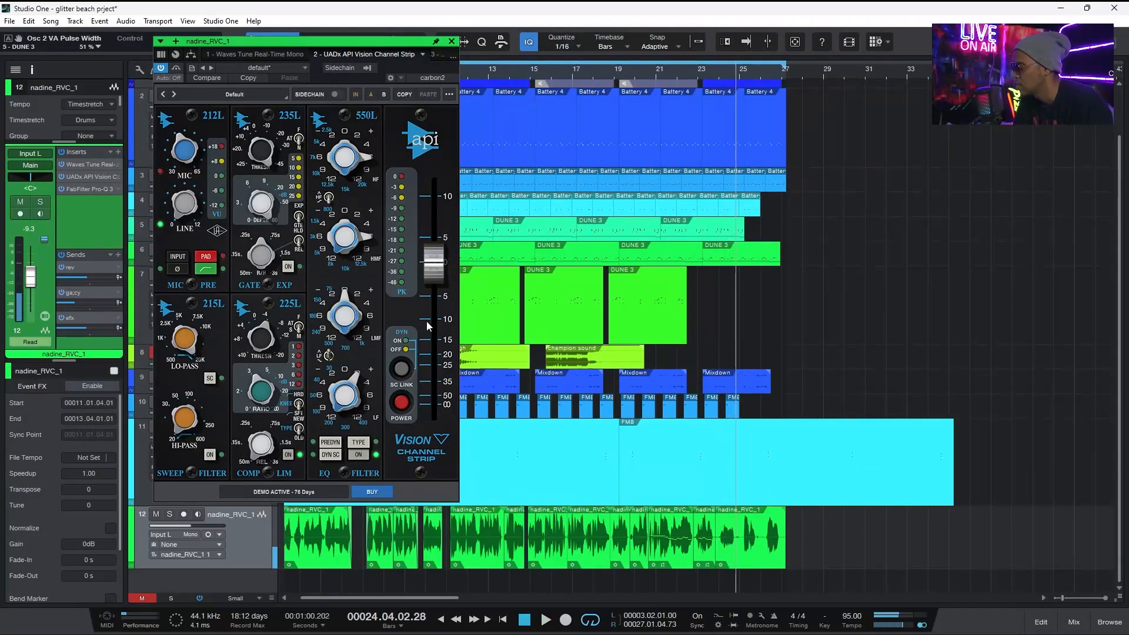
pyautogui.moveTo(564, 632)
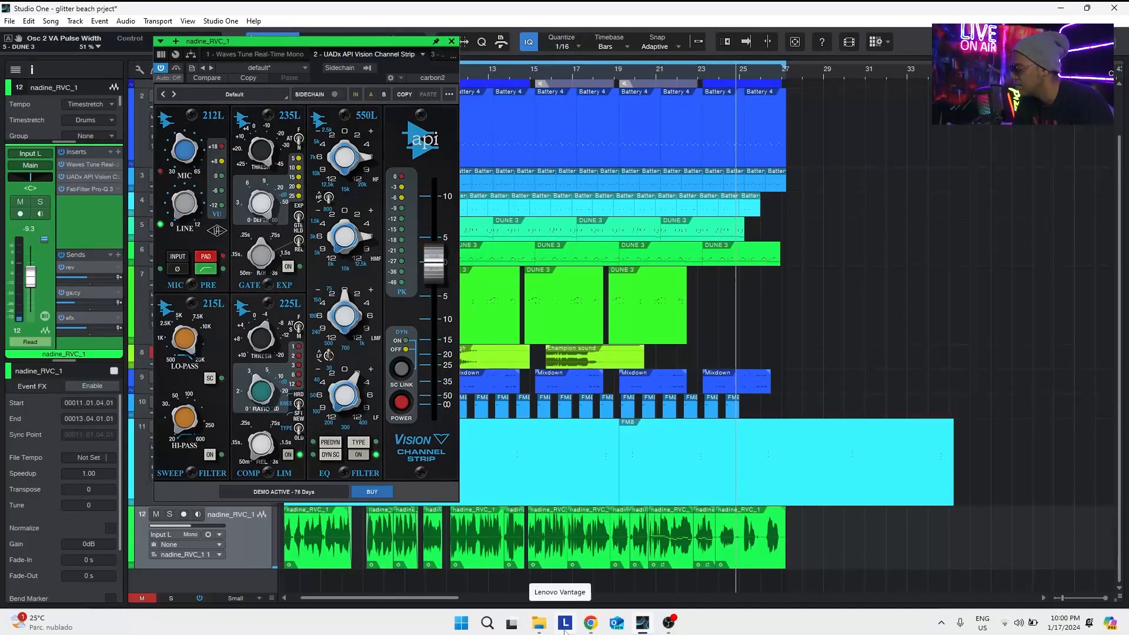